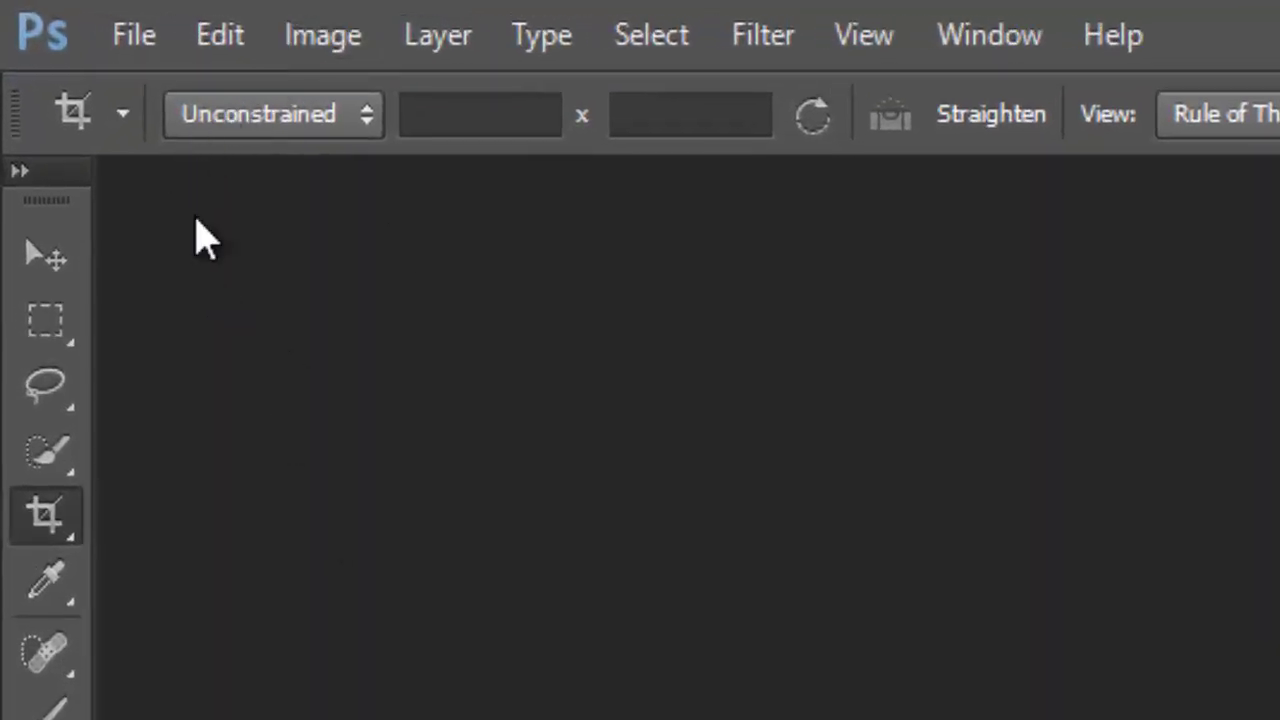
# - Create a new document, Untitled-1, 800 × 600 px with Transparent background contents
pyautogui.click(122, 32)
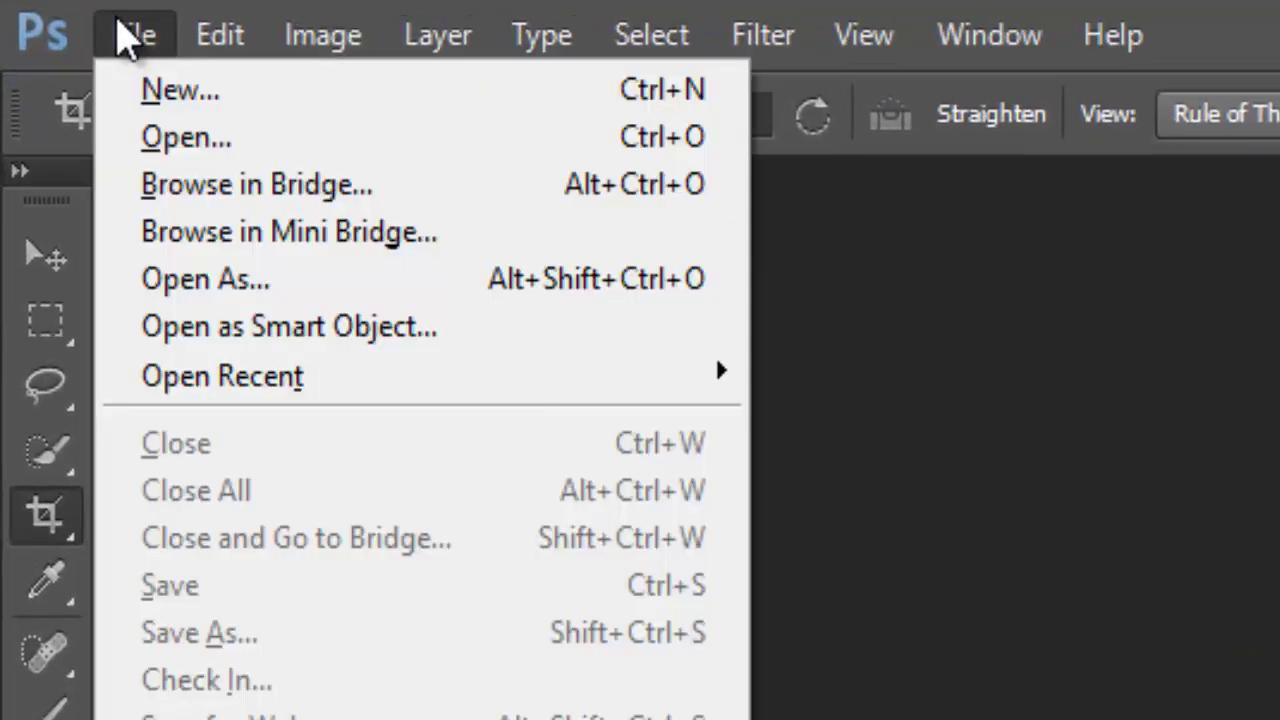
pyautogui.click(178, 92)
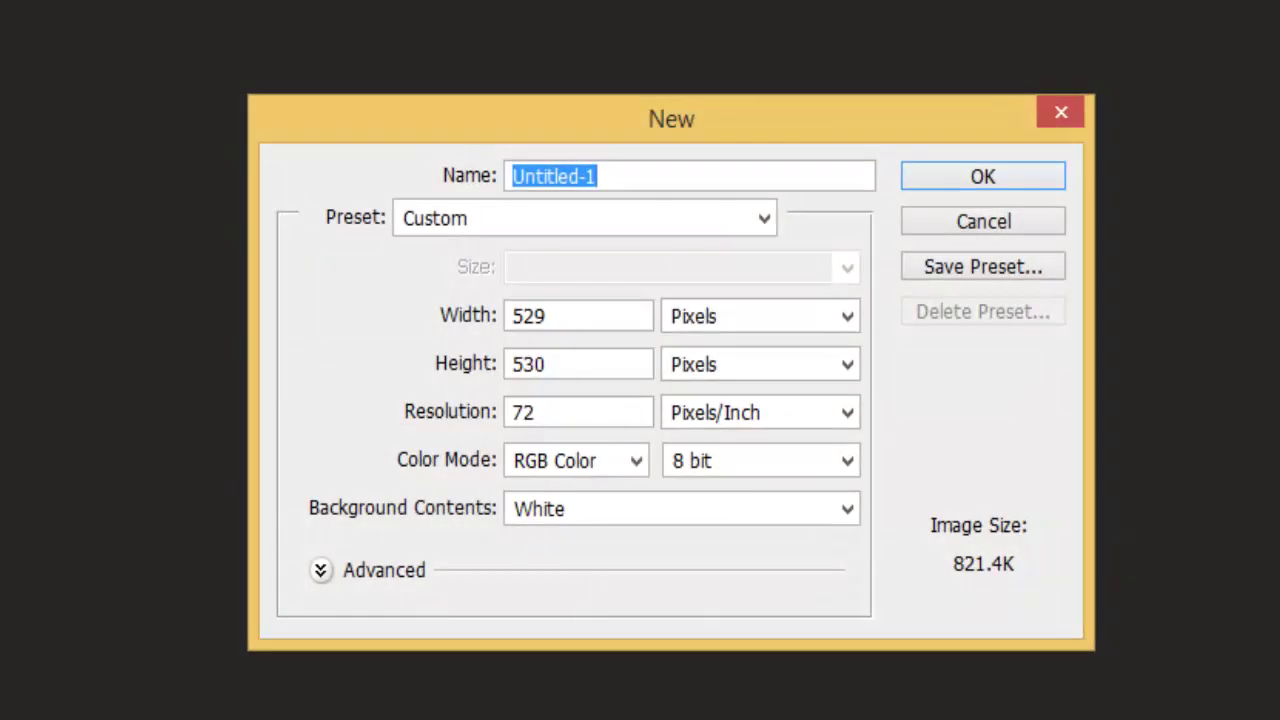
pyautogui.click(600, 176)
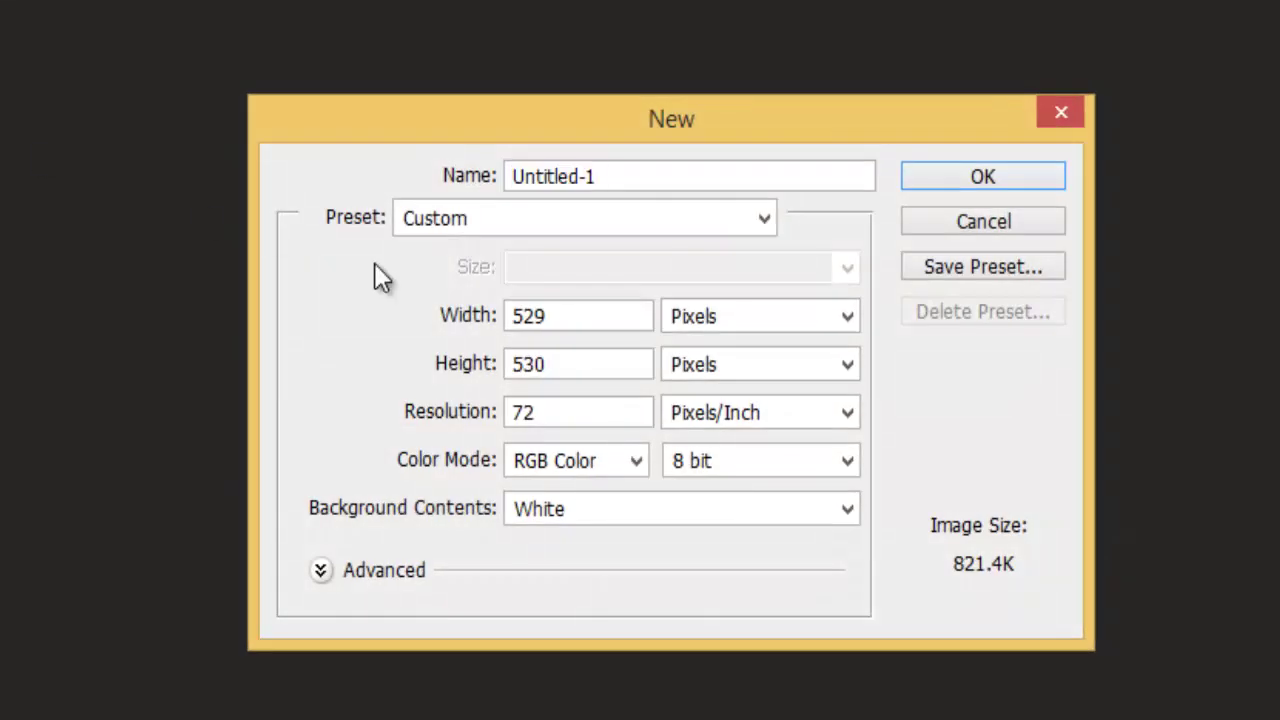
pyautogui.doubleClick(614, 310)
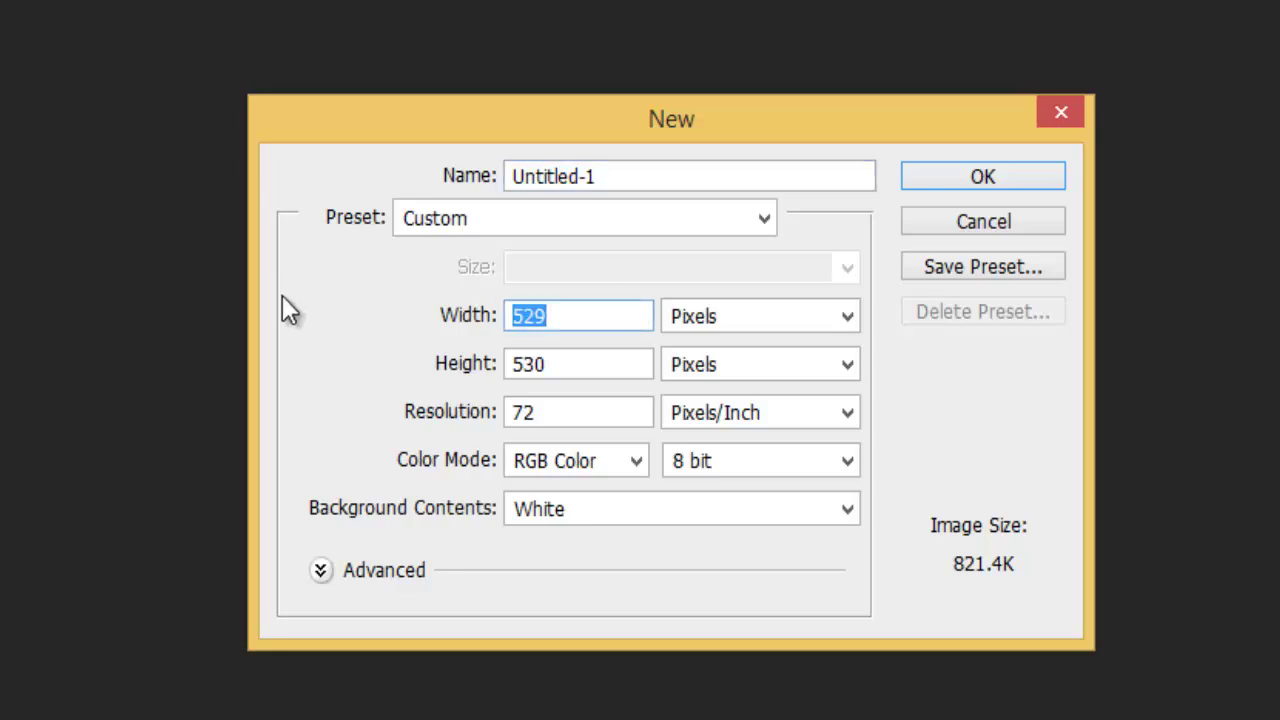
pyautogui.write('800')
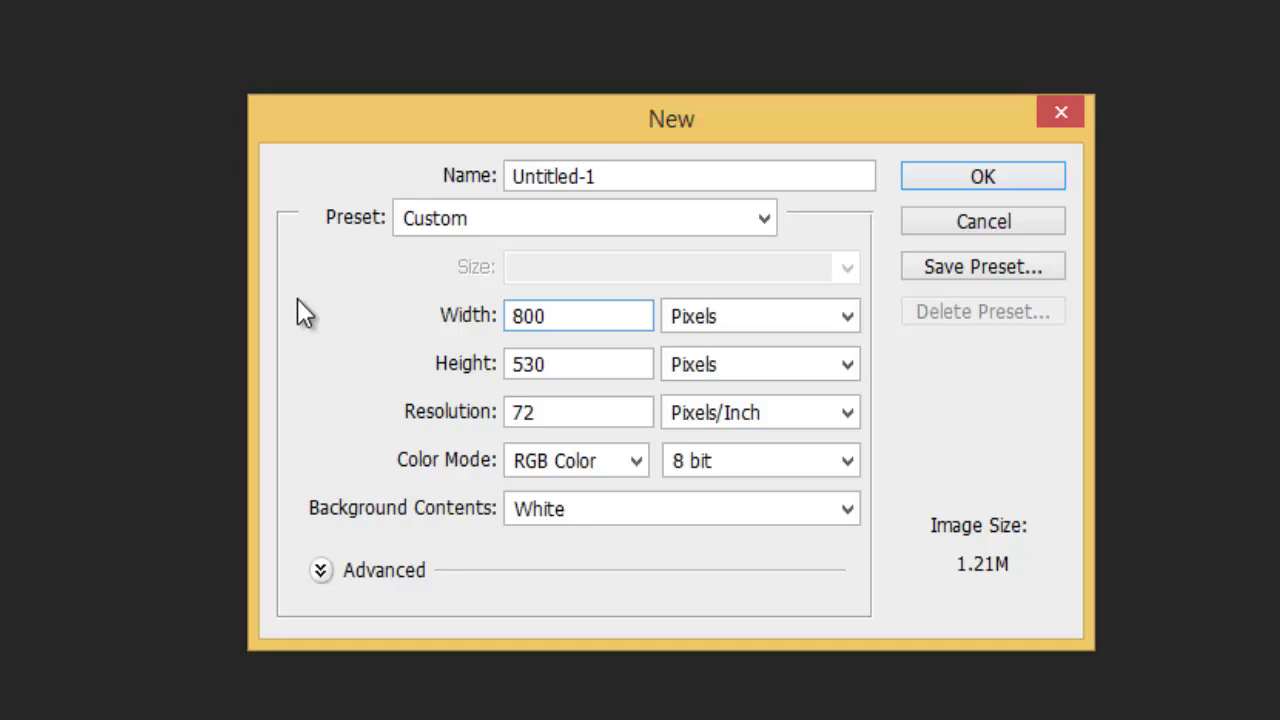
pyautogui.press('Tab')
pyautogui.press('Tab')
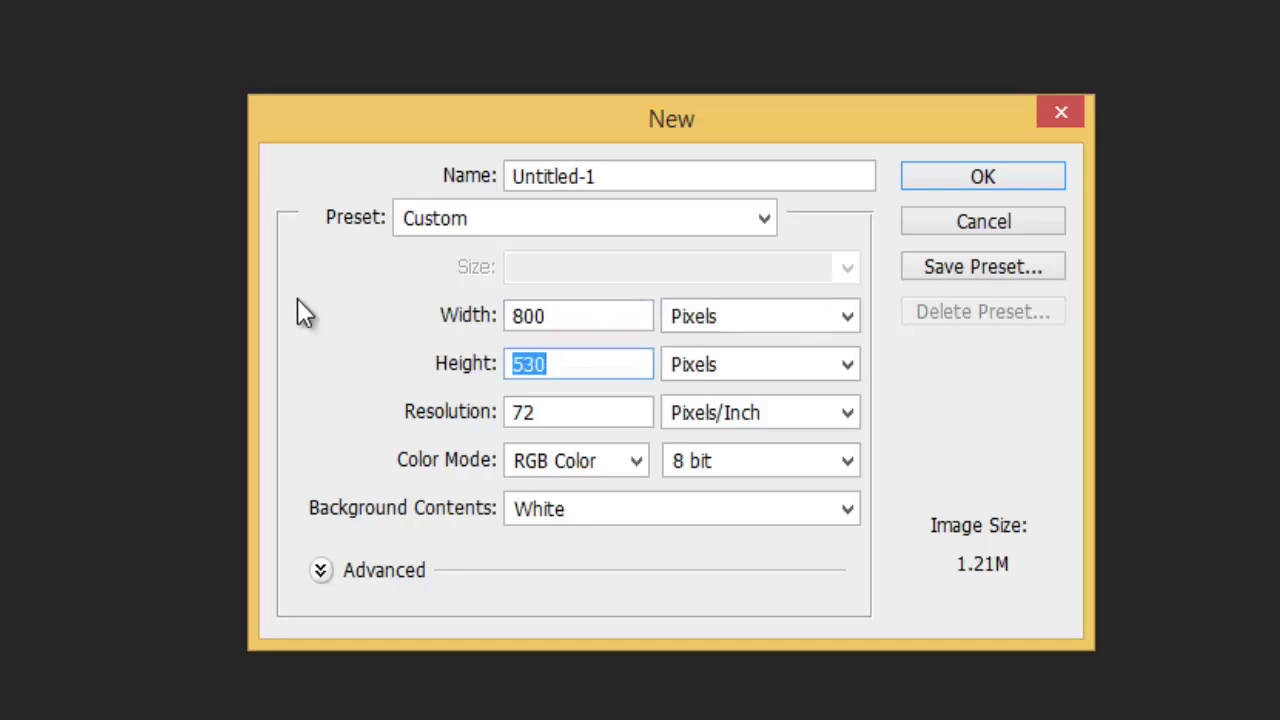
pyautogui.write('600')
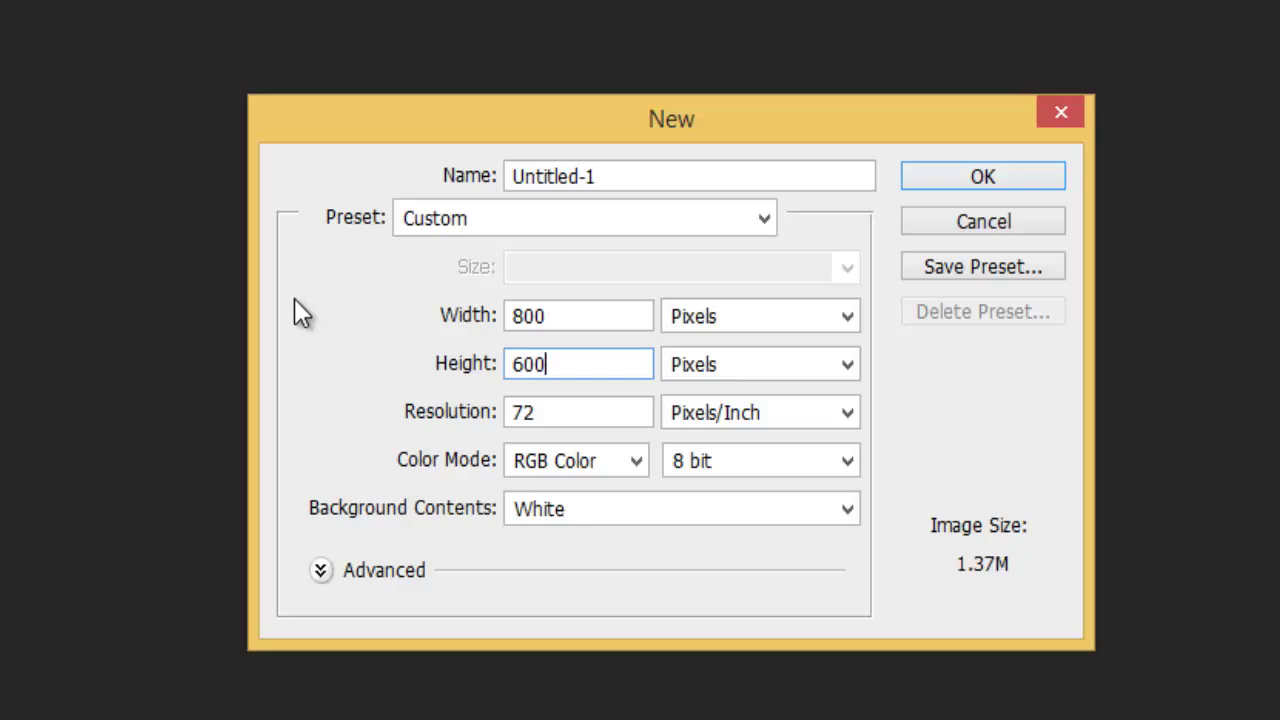
pyautogui.click(673, 513)
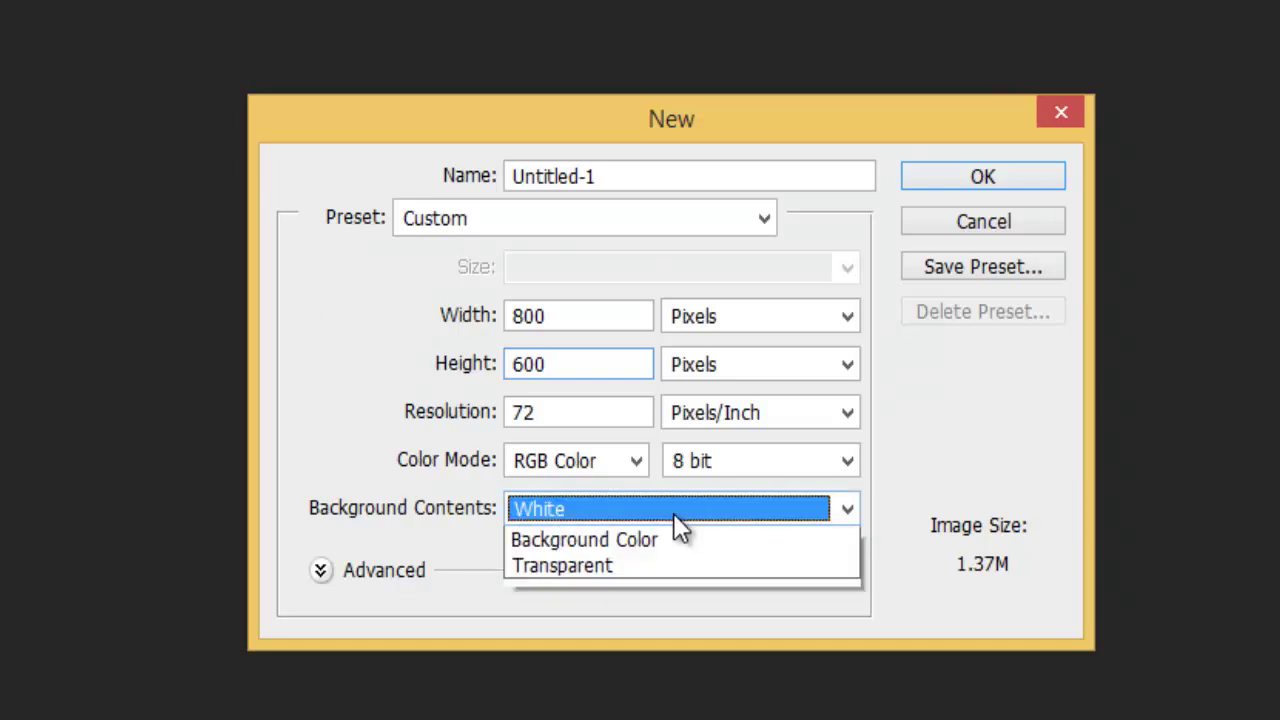
pyautogui.click(660, 593)
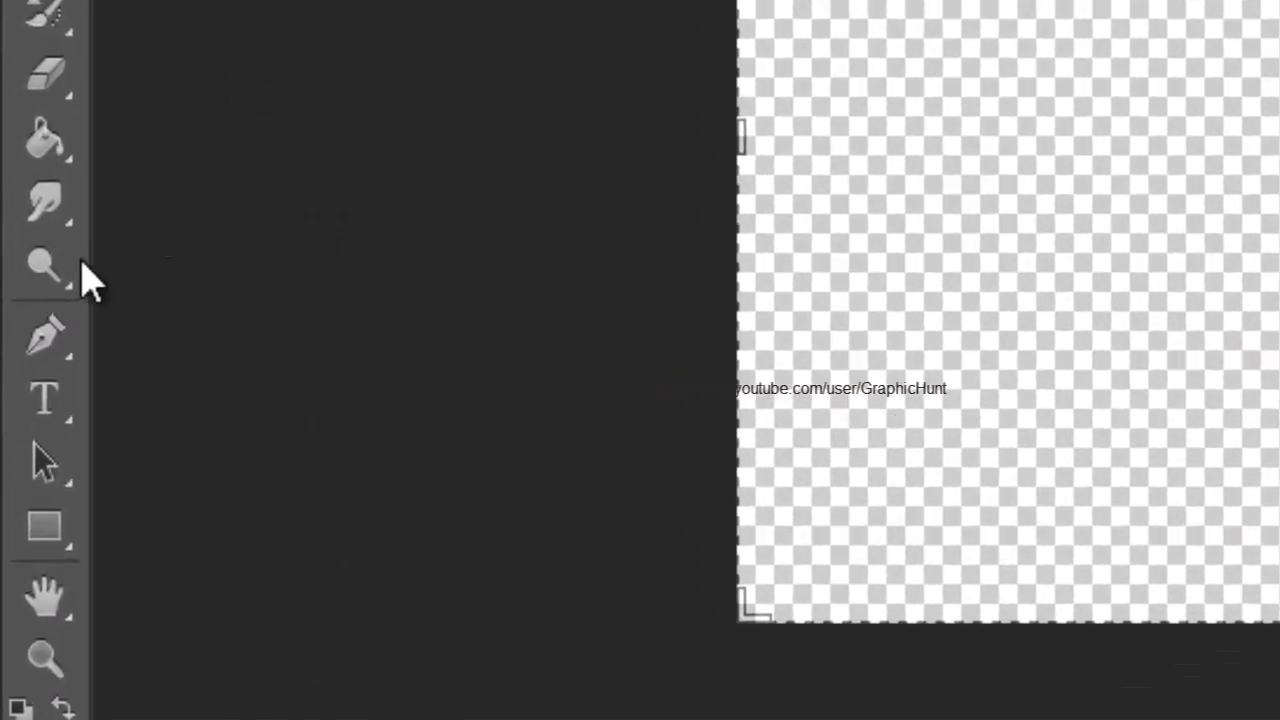
# - Select the Horizontal Type tool for the new transparent canvas
pyautogui.click(46, 406)
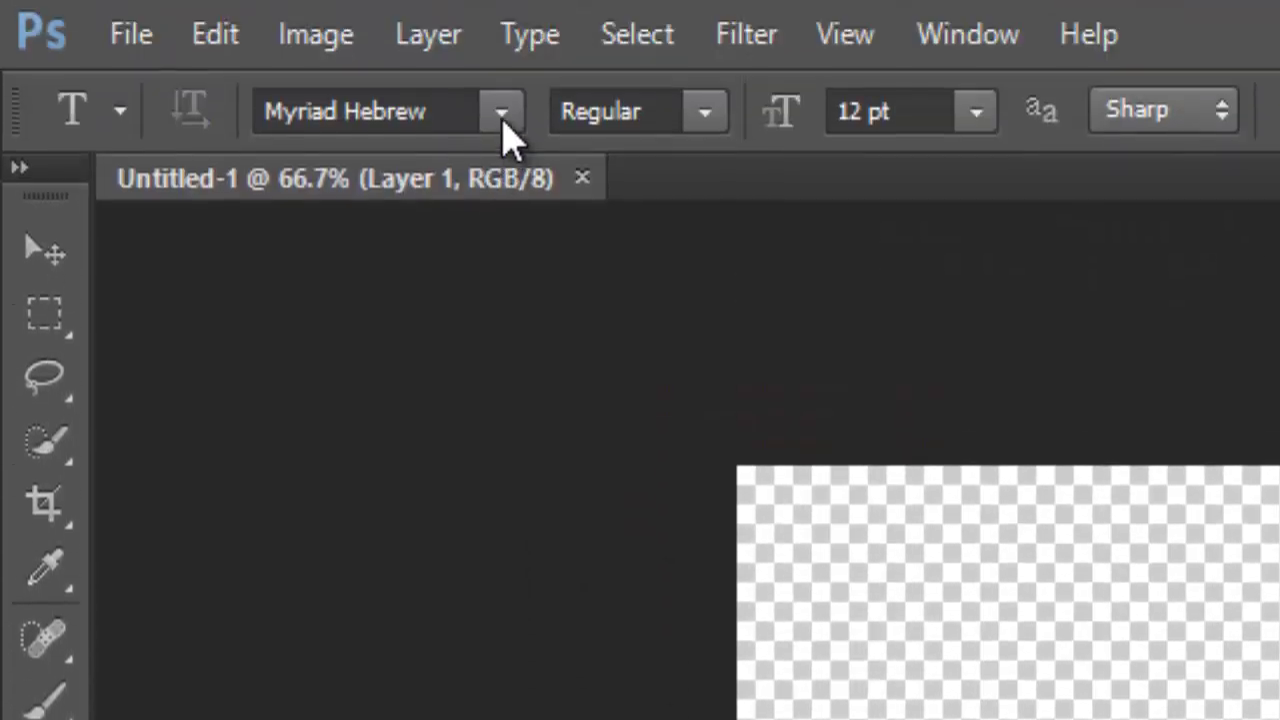
# - Set the type options to Arial, 36 pt, with centre alignment
pyautogui.click(506, 122)
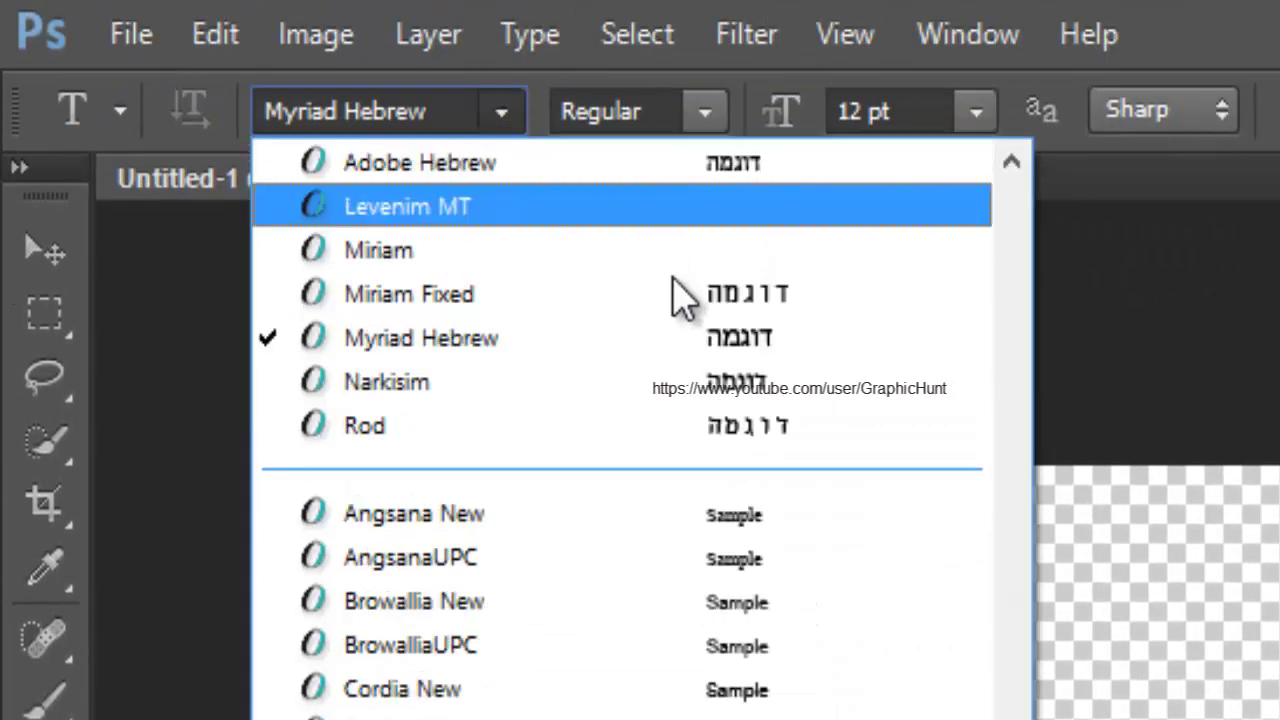
pyautogui.press('Down')
pyautogui.press('Down')
pyautogui.scroll(5, 620, 430)
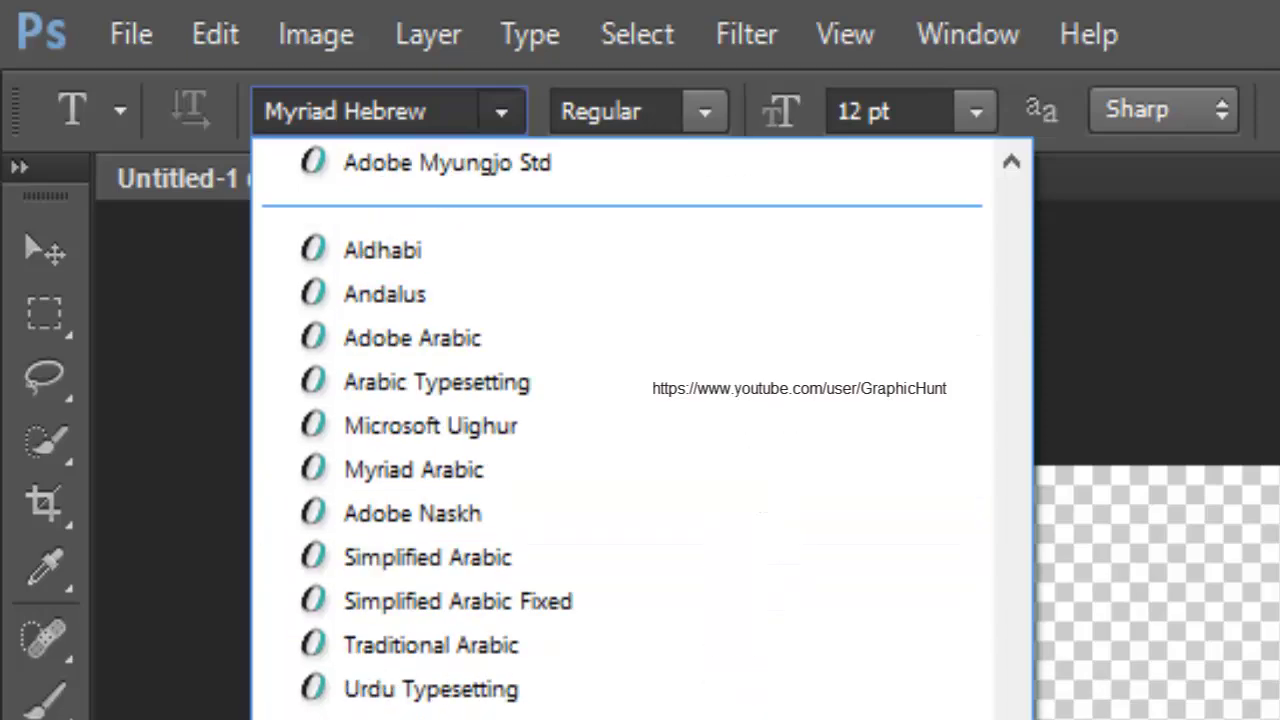
pyautogui.scroll(5, 620, 430)
pyautogui.moveTo(1012, 719); pyautogui.dragTo(1030, 178)
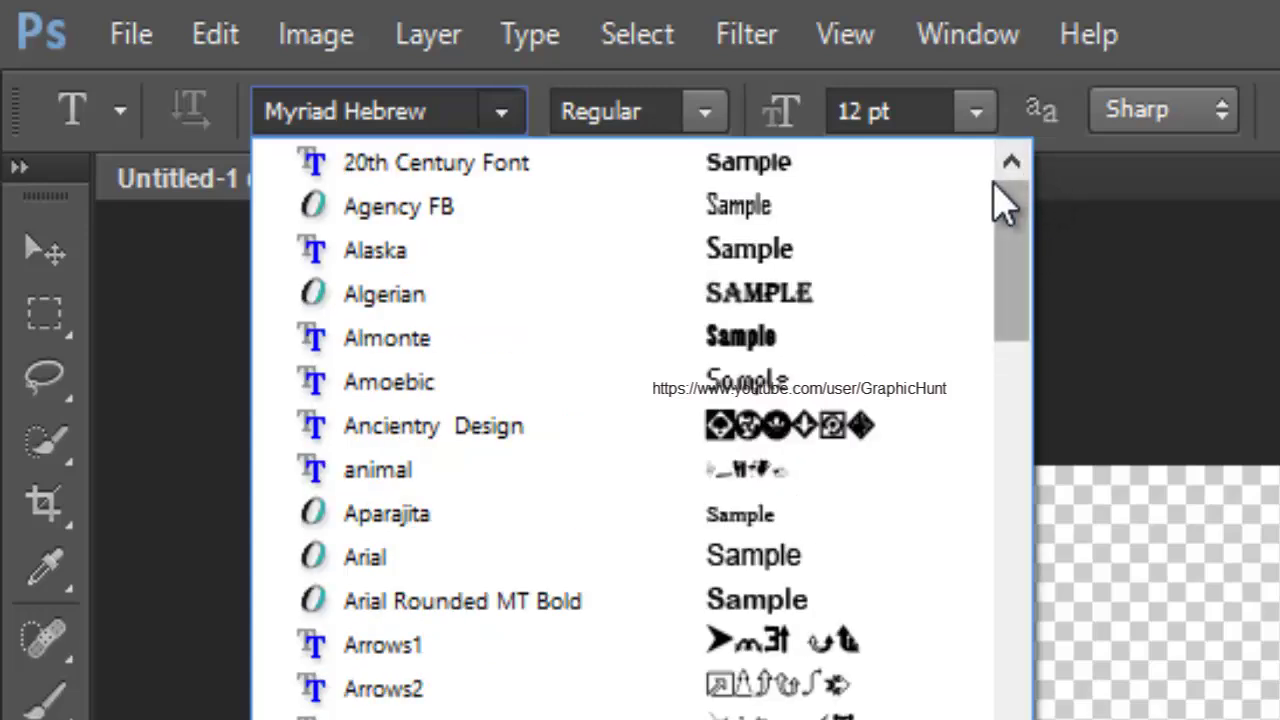
pyautogui.click(527, 561)
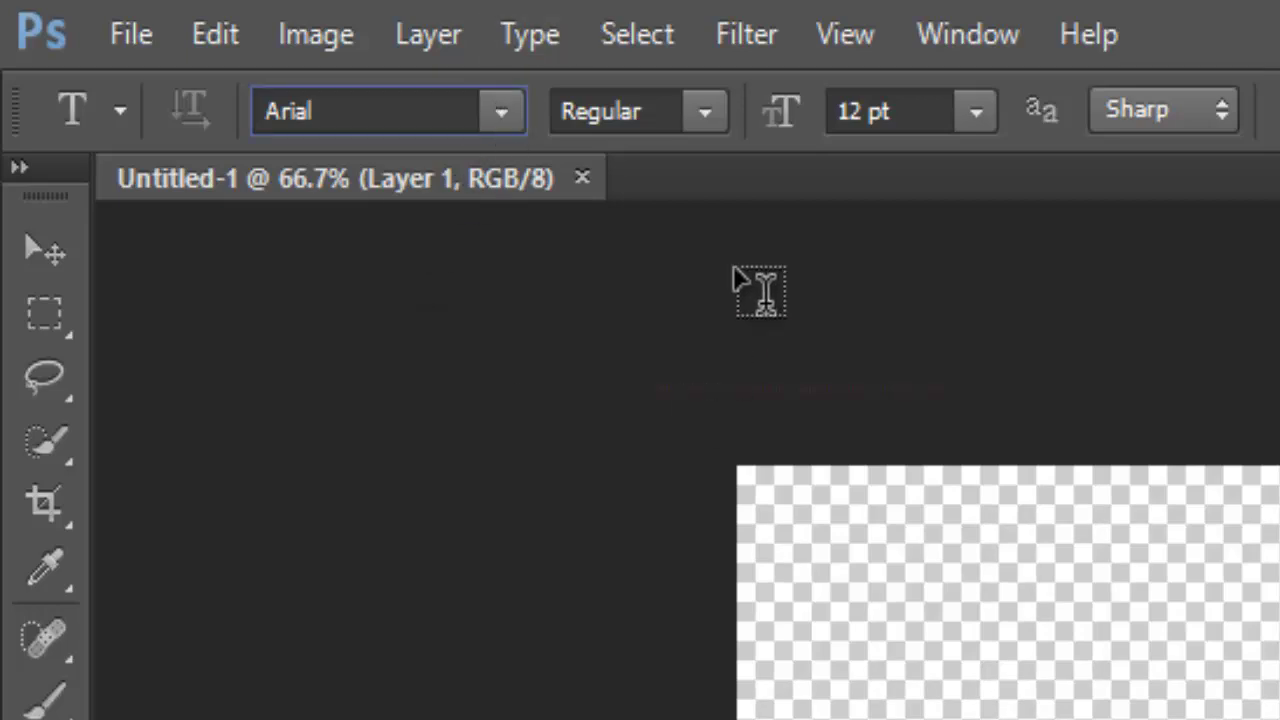
pyautogui.click(976, 112)
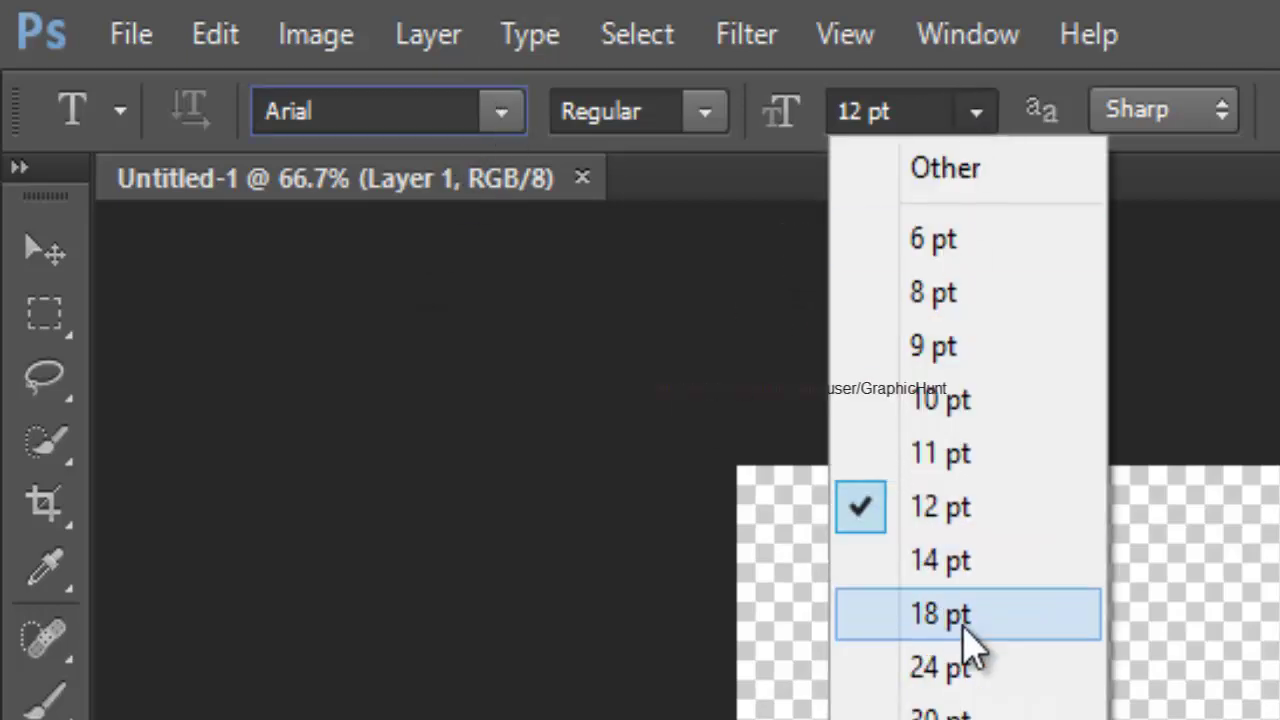
pyautogui.click(975, 719)
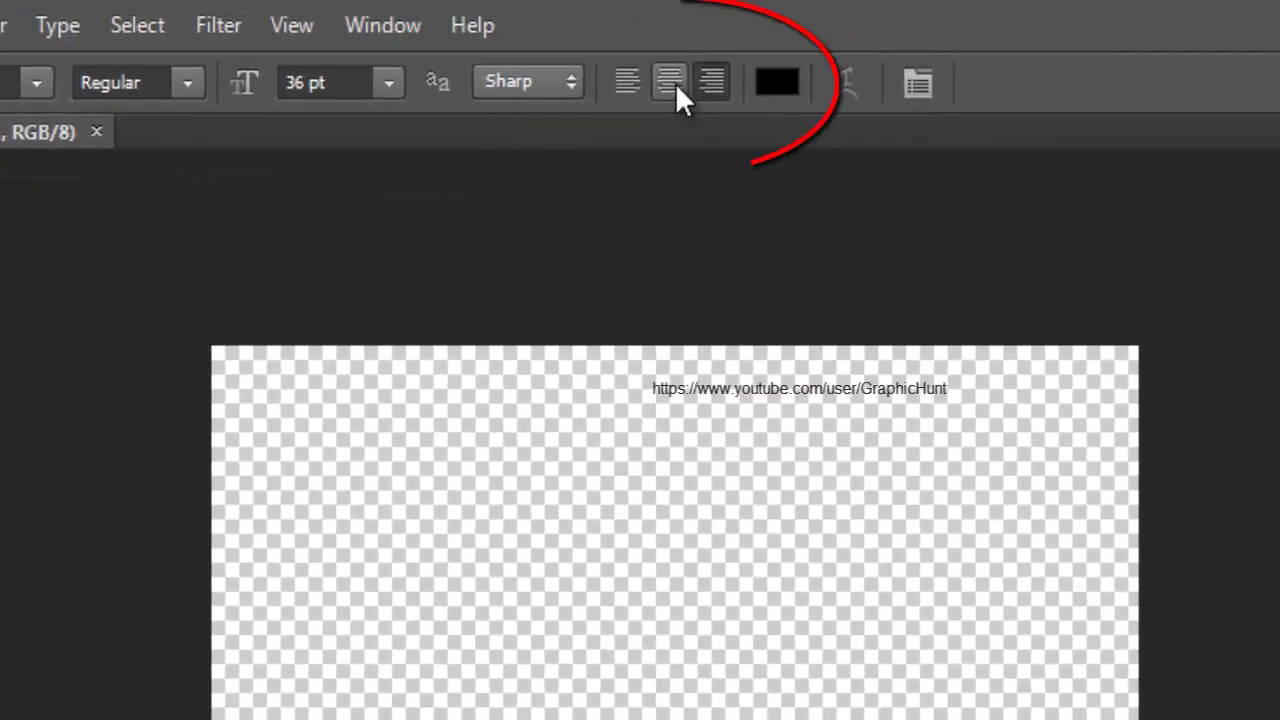
pyautogui.click(673, 82)
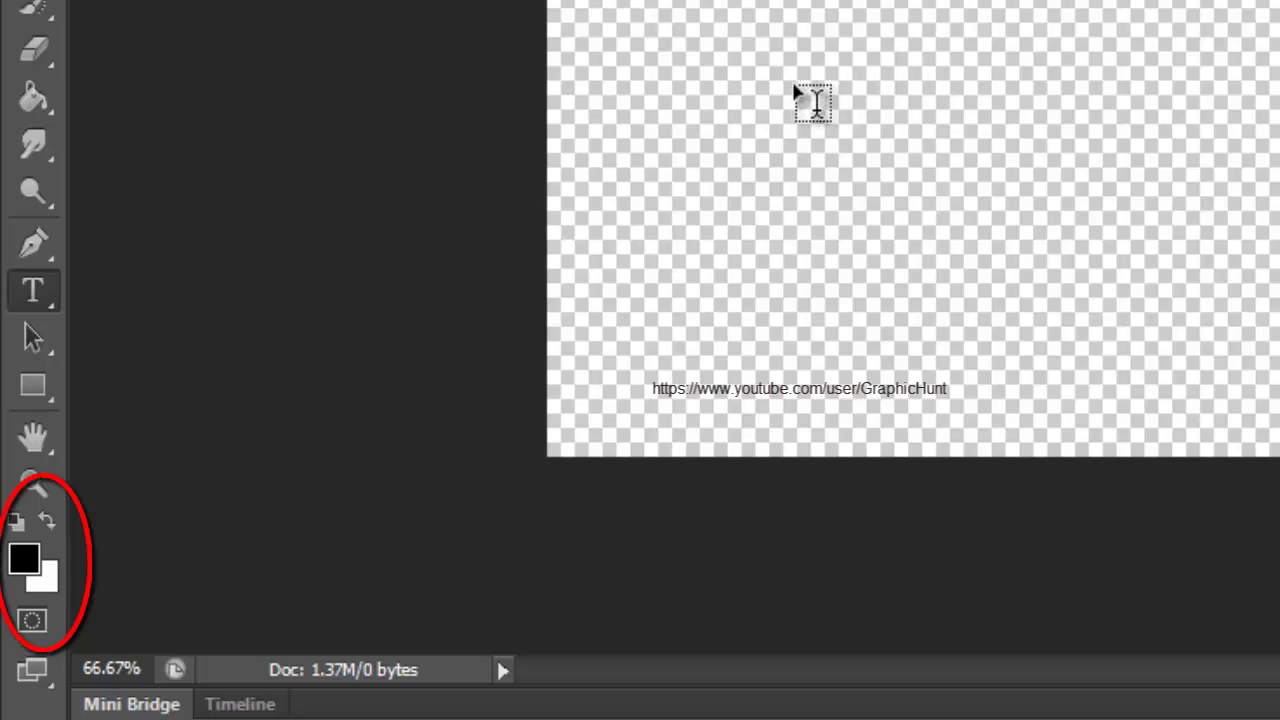
# - Type '© Graphic Hunt' on the canvas and drag the text toward the centre
pyautogui.click(780, 74)
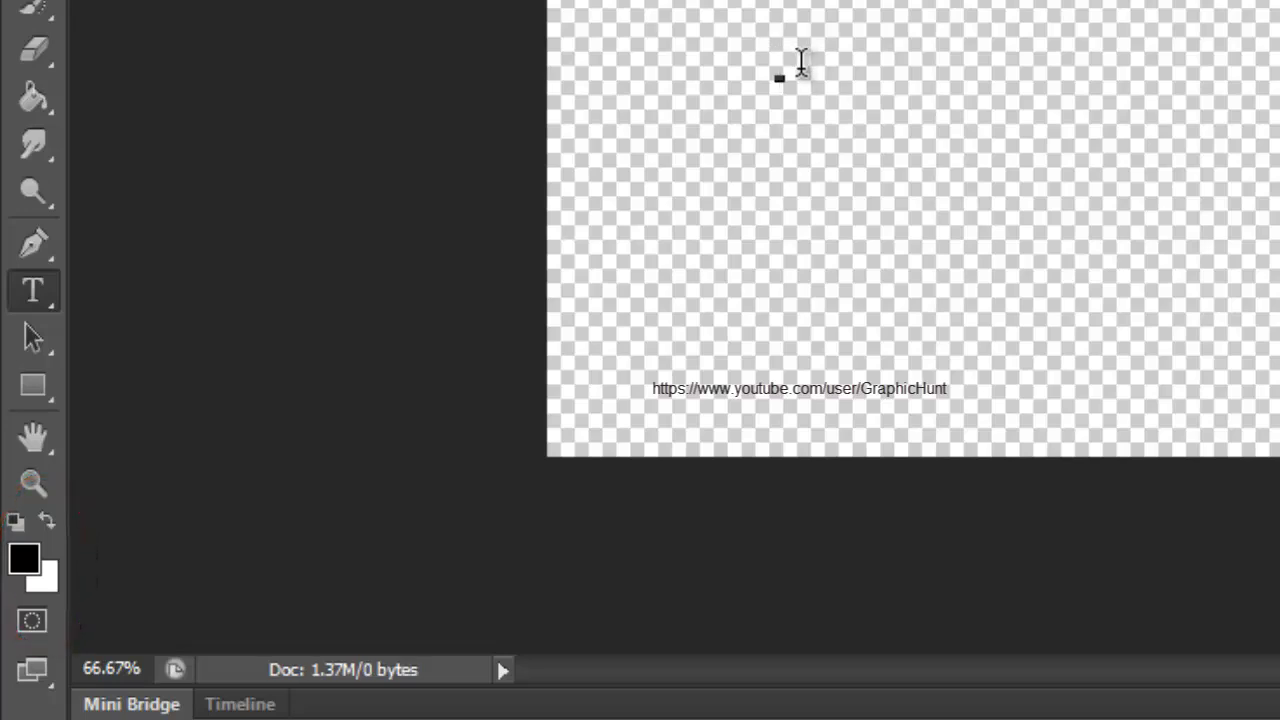
pyautogui.write('E')
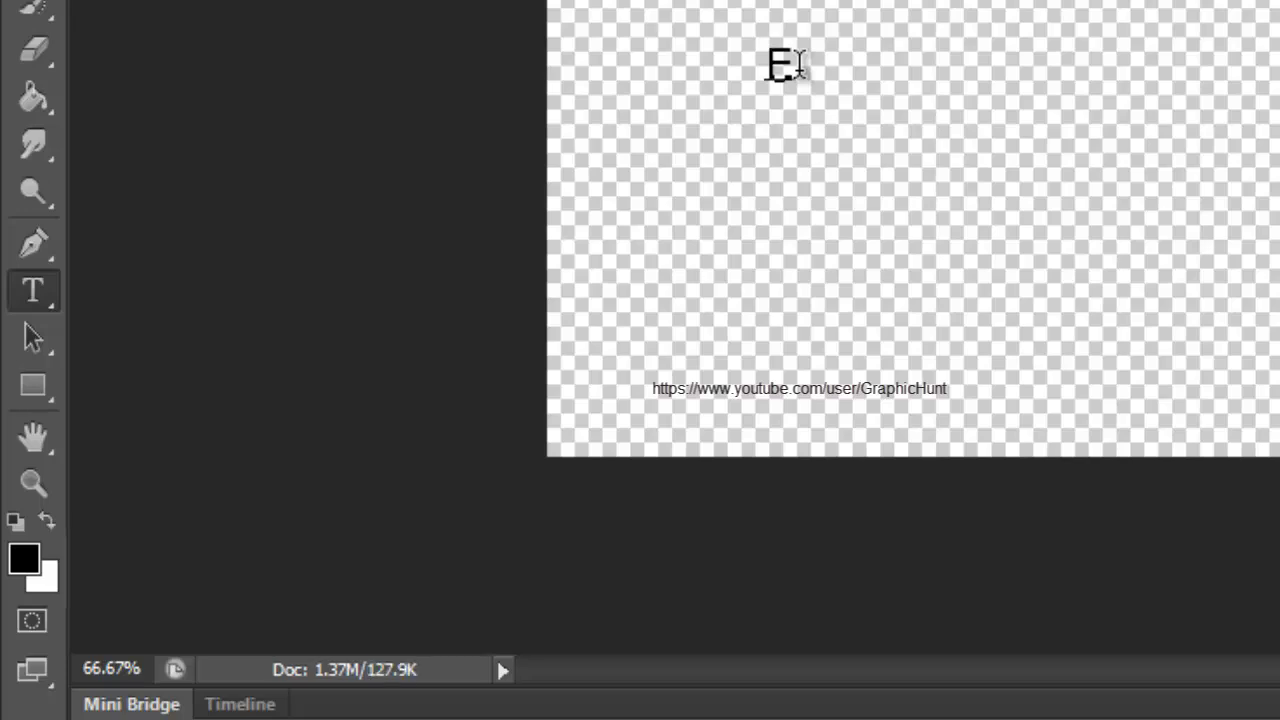
pyautogui.press('BackSpace')
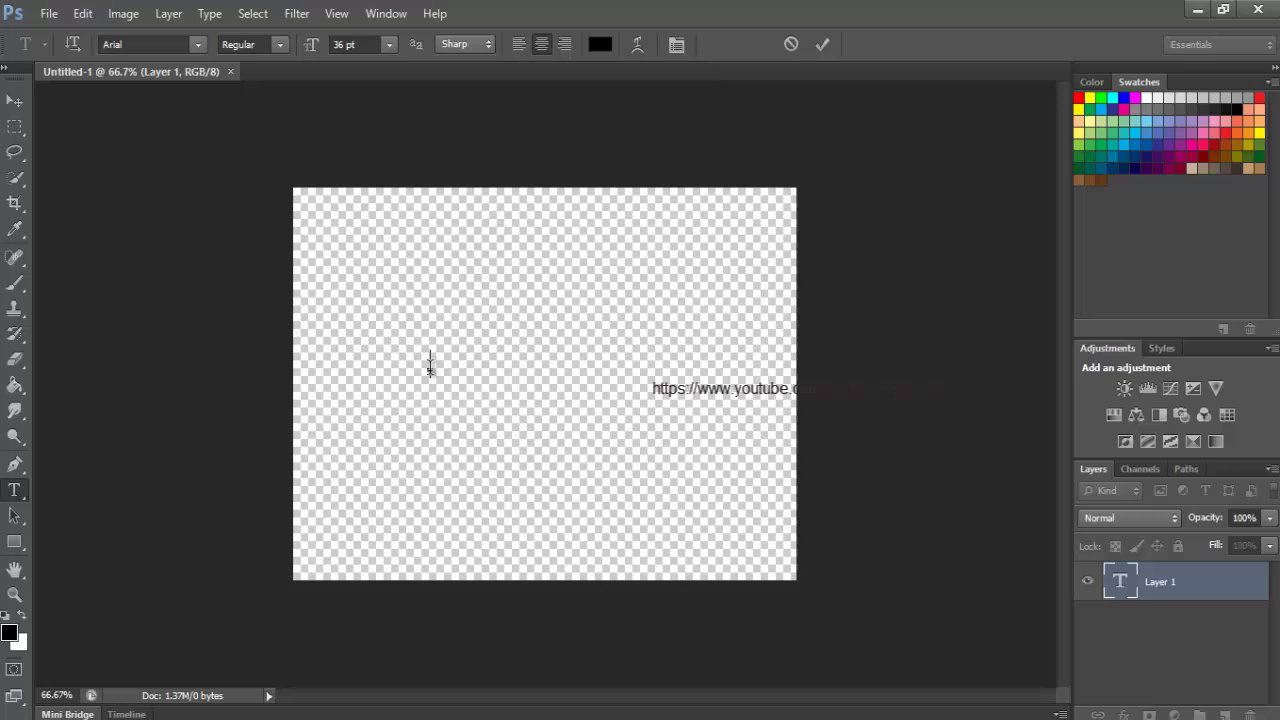
pyautogui.click(430, 365)
pyautogui.press('Right')
pyautogui.write('Graphic Hunt')
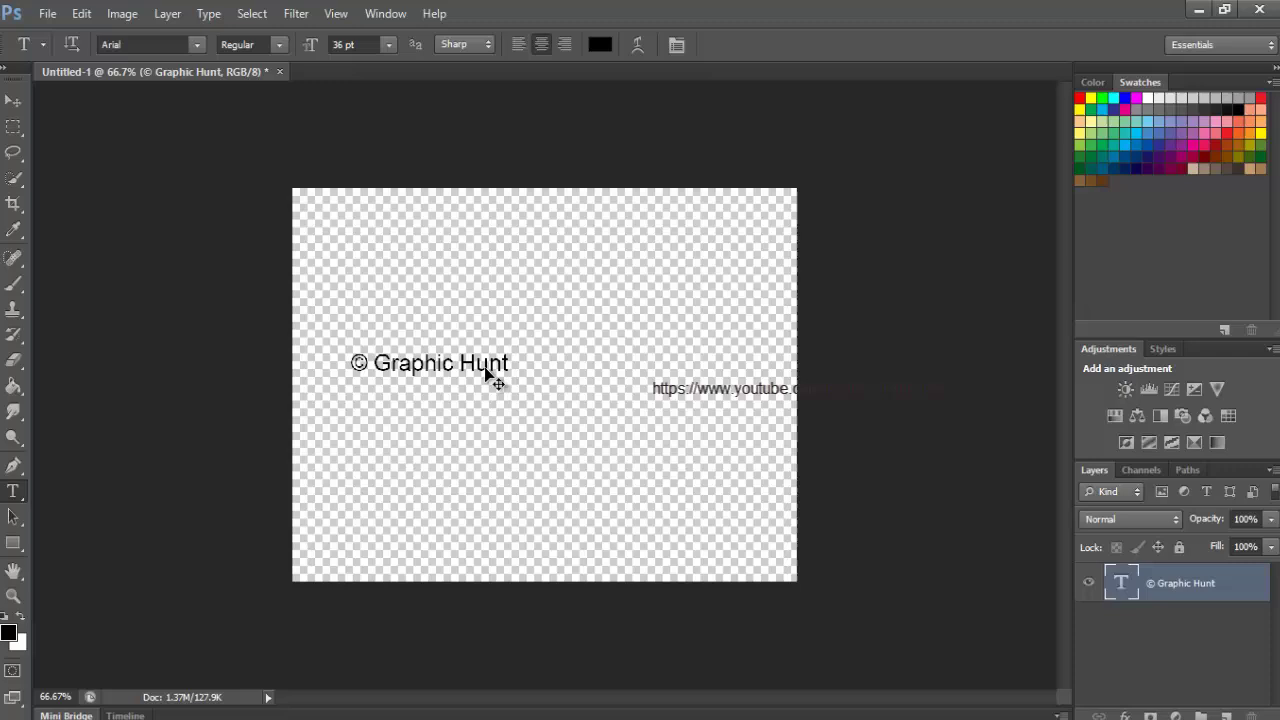
pyautogui.moveTo(490, 368); pyautogui.dragTo(578, 381)
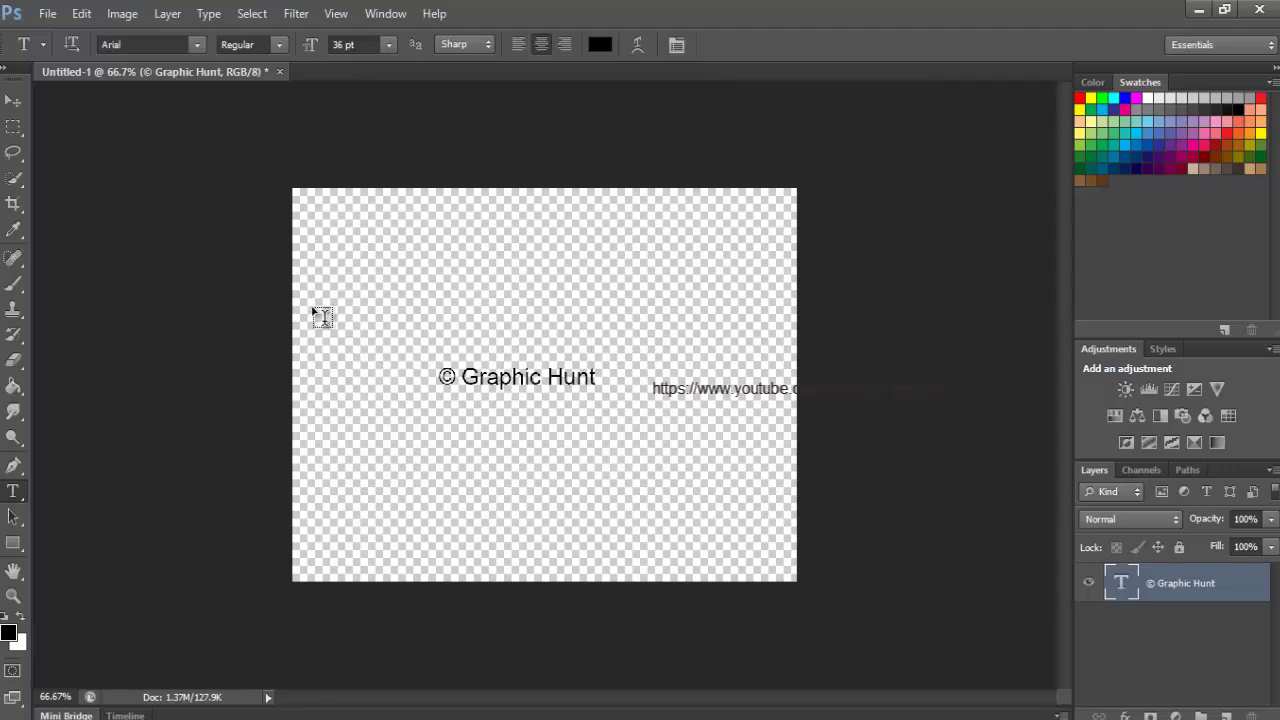
pyautogui.click(82, 14)
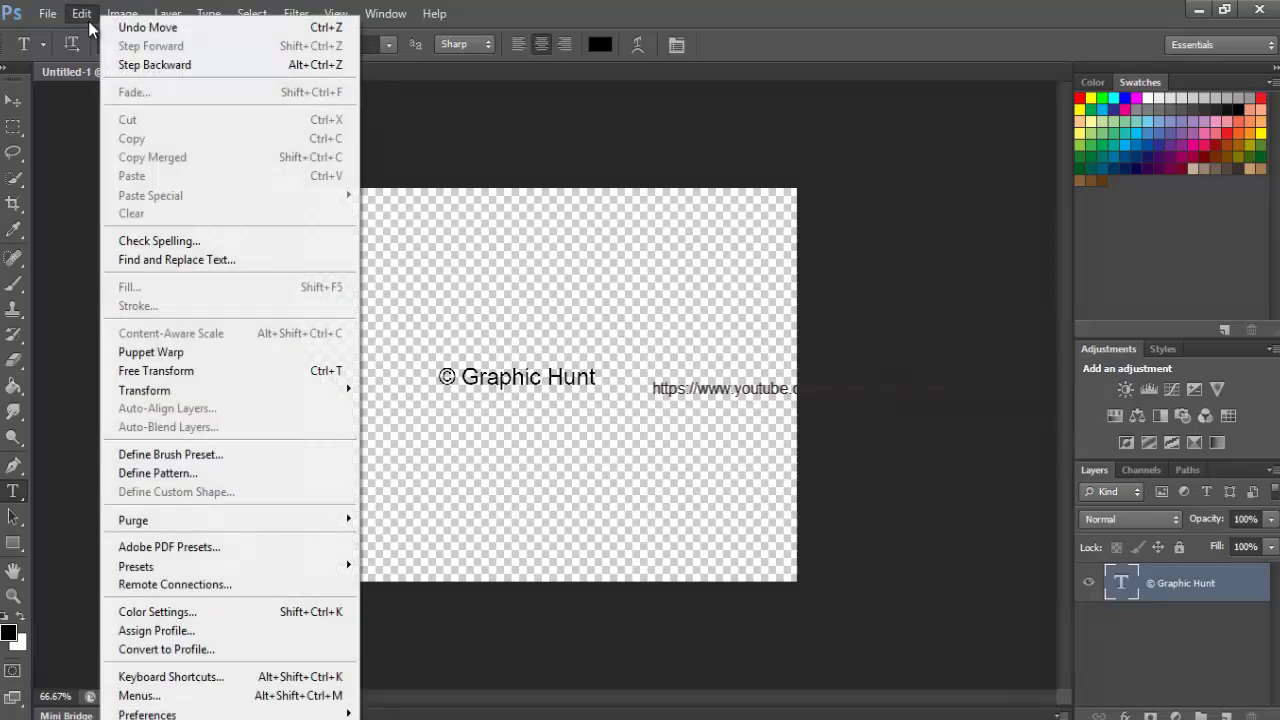
# - Rotate the '© Graphic Hunt' text diagonally upward with Free Transform and commit it
pyautogui.click(179, 378)
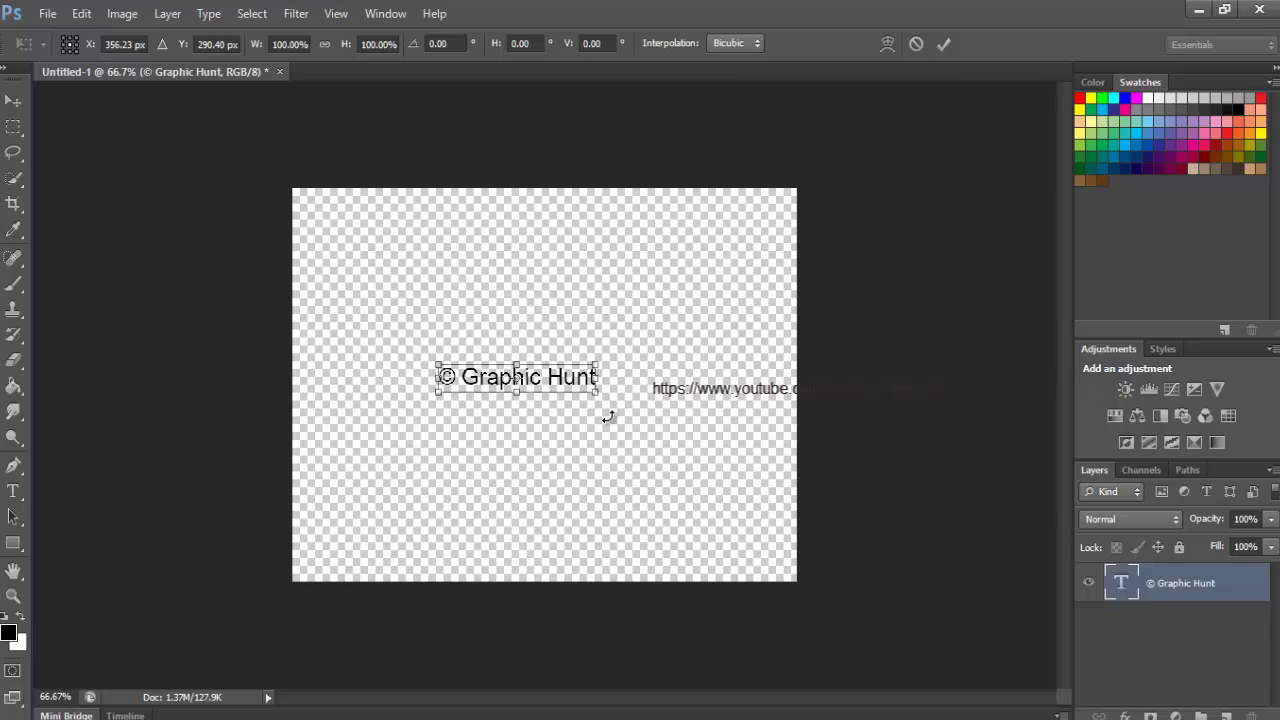
pyautogui.moveTo(631, 397); pyautogui.dragTo(605, 331)
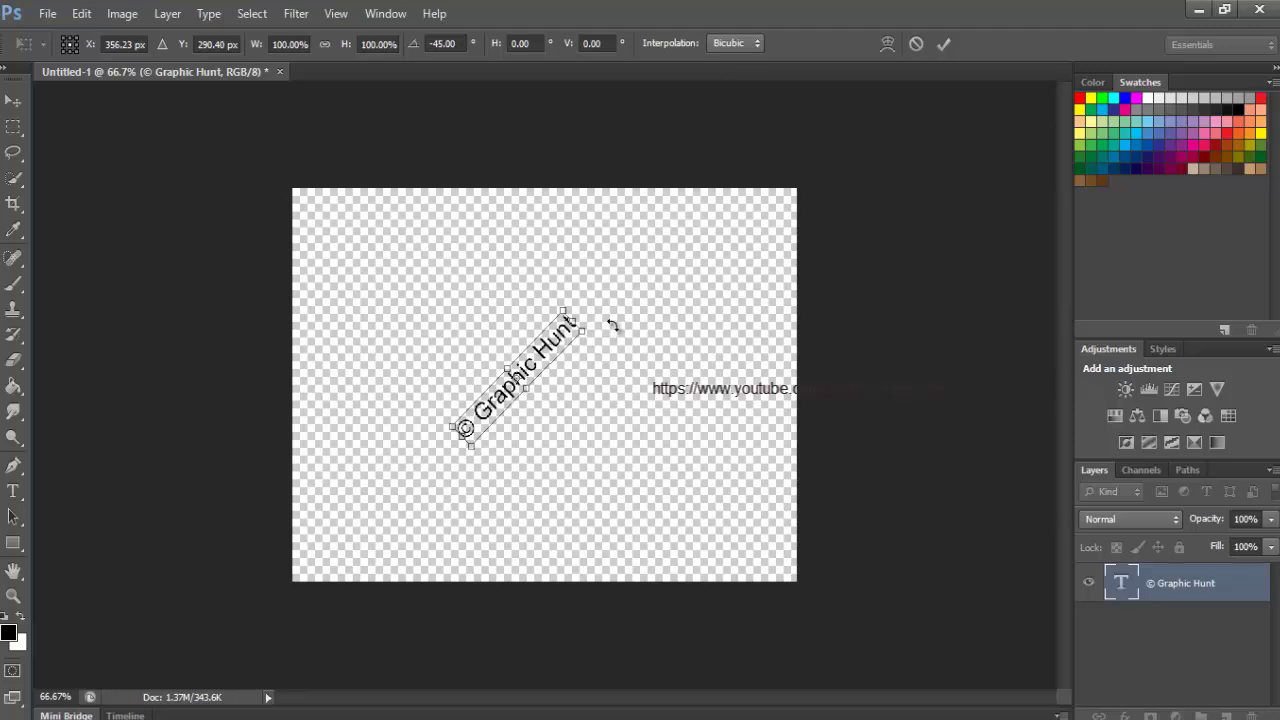
pyautogui.press('Return')
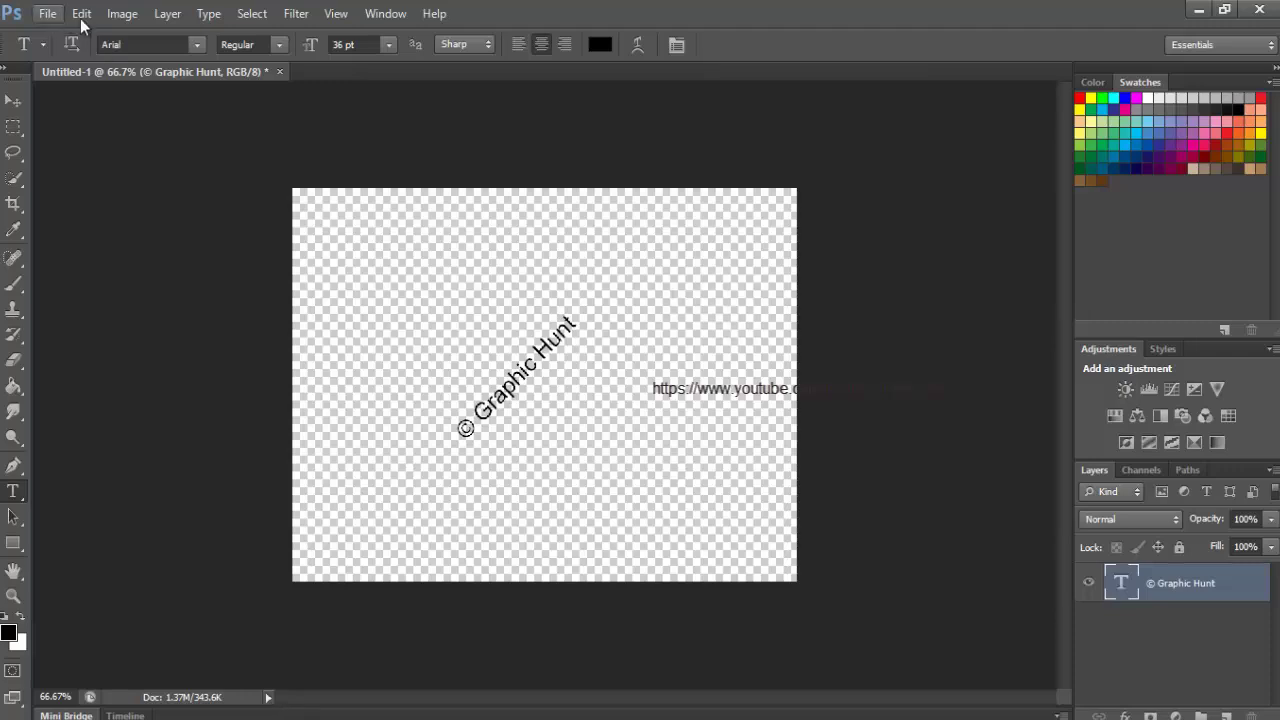
# - Trim the canvas based on transparent pixels on all sides around the text
pyautogui.click(118, 16)
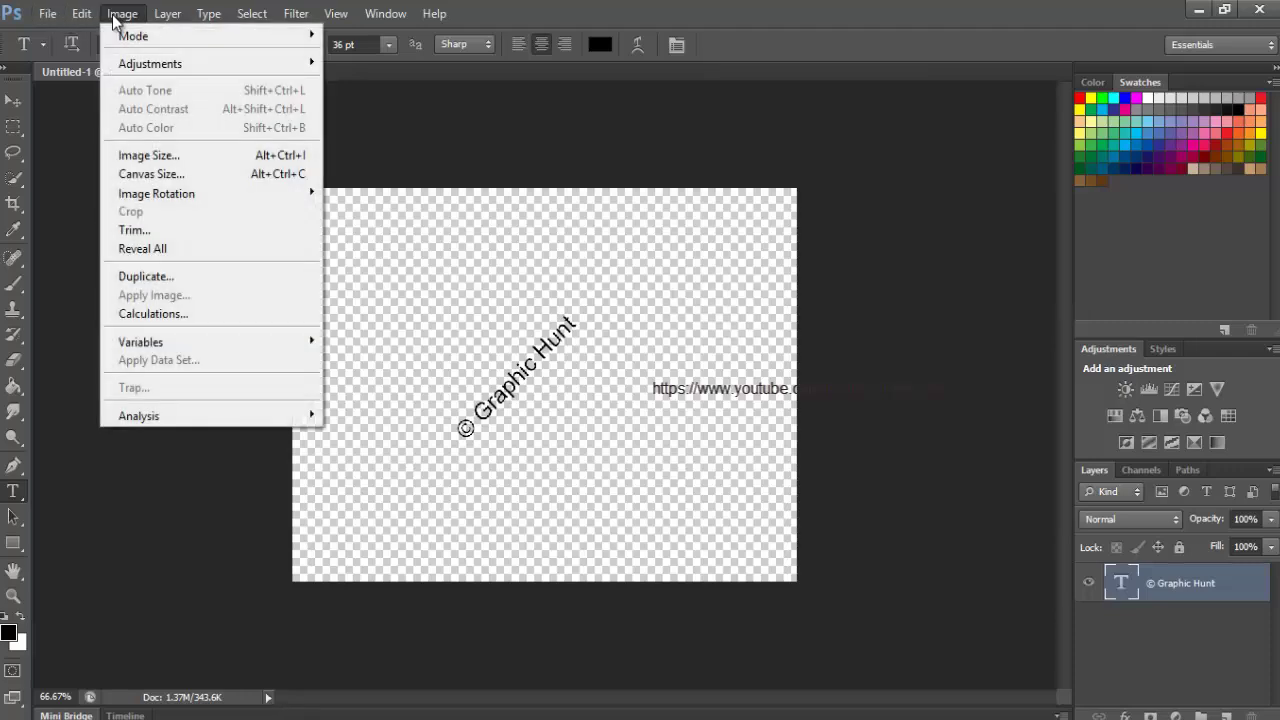
pyautogui.click(134, 230)
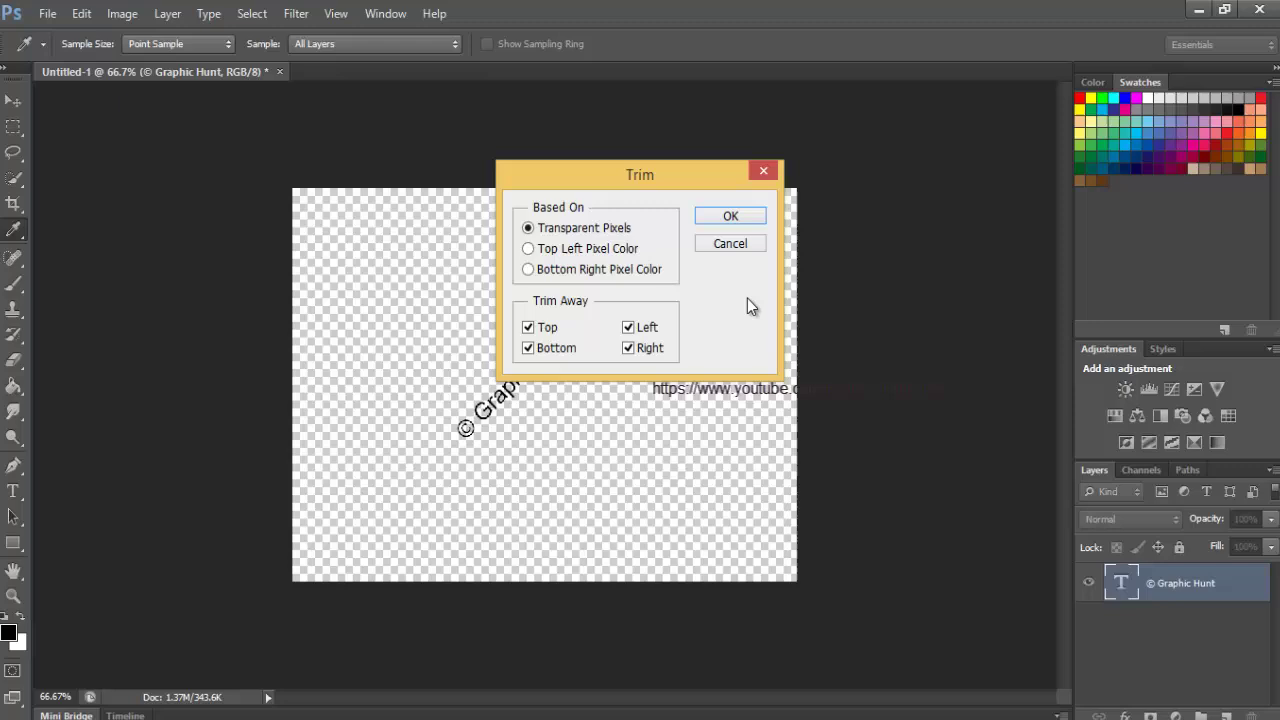
pyautogui.click(731, 218)
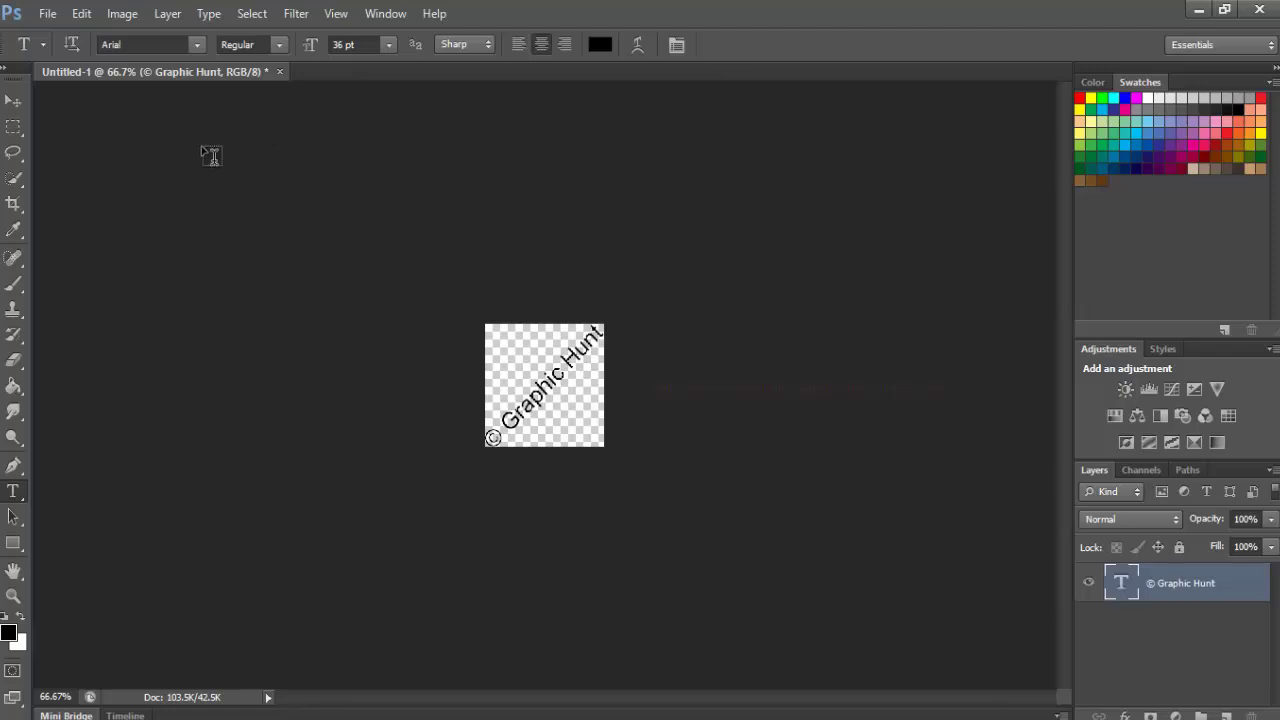
# - Define the trimmed text as a new pattern named 'GraphicHunt'
pyautogui.click(81, 14)
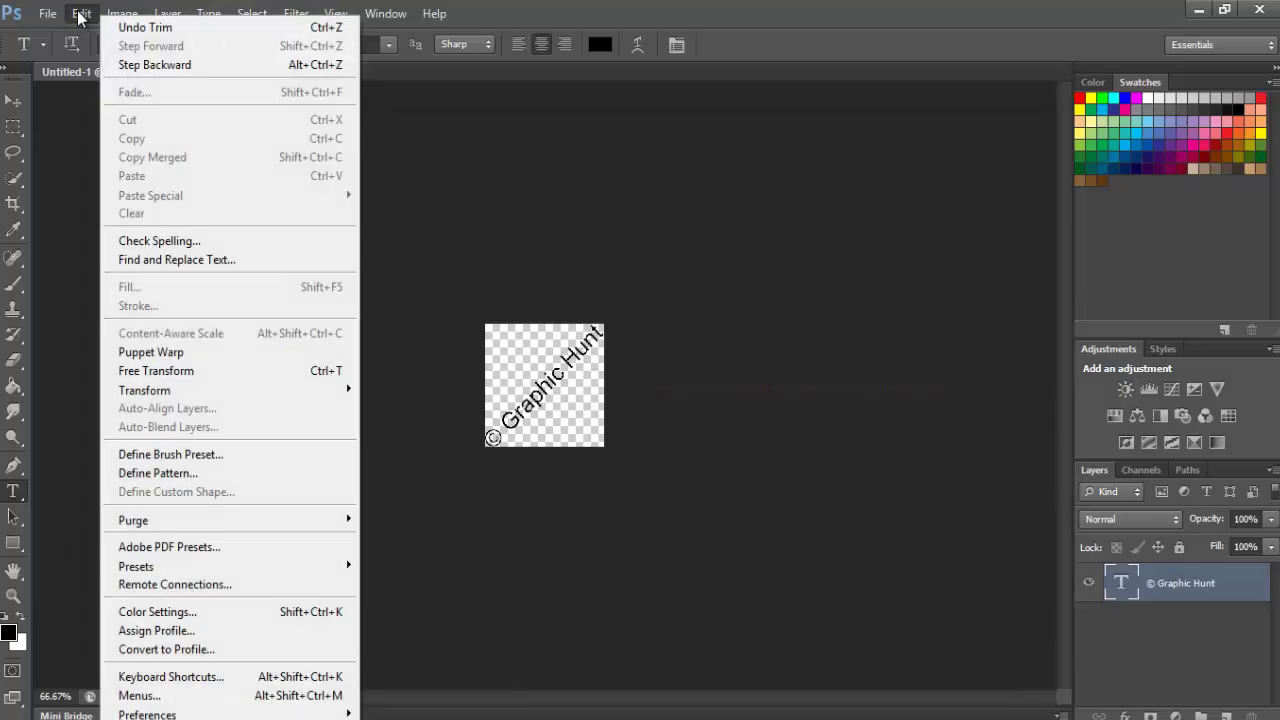
pyautogui.click(205, 478)
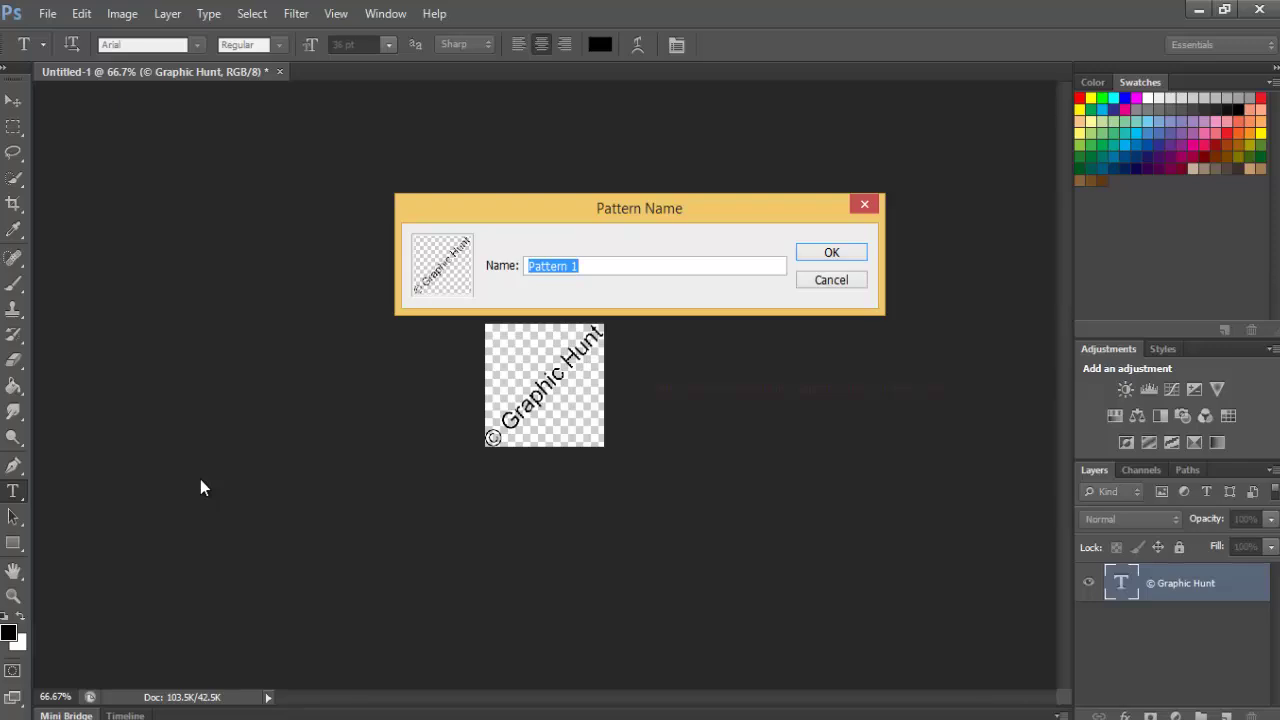
pyautogui.write('GraphicHunt')
pyautogui.click(851, 253)
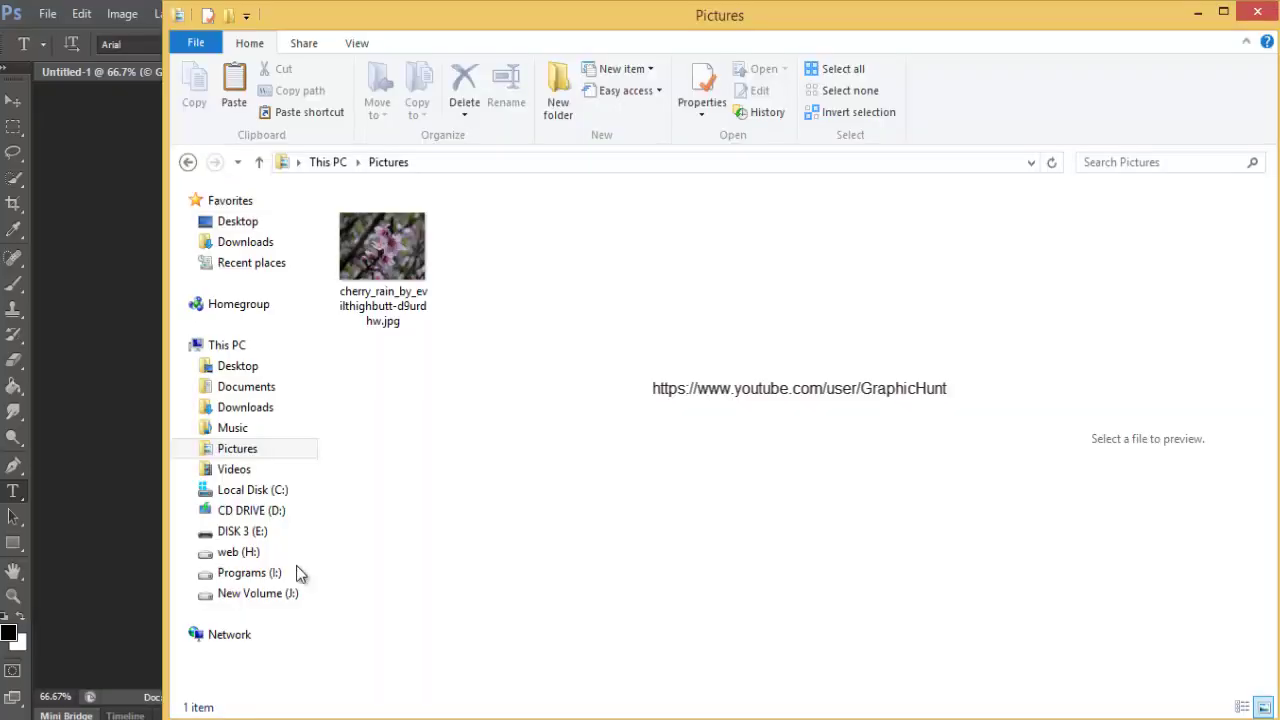
# - Open the cherry_rain JPG from Pictures with Photoshop CS6
pyautogui.click(386, 252)
pyautogui.rightClick(390, 257)
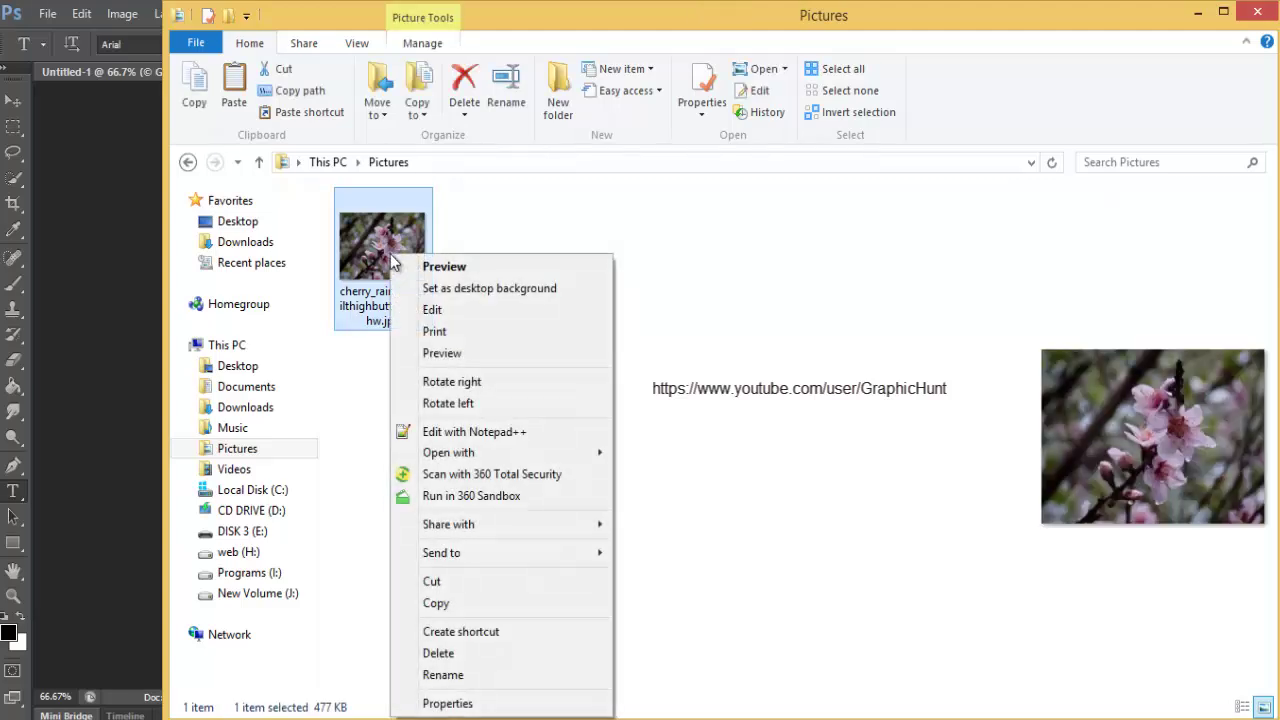
pyautogui.moveTo(588, 458)
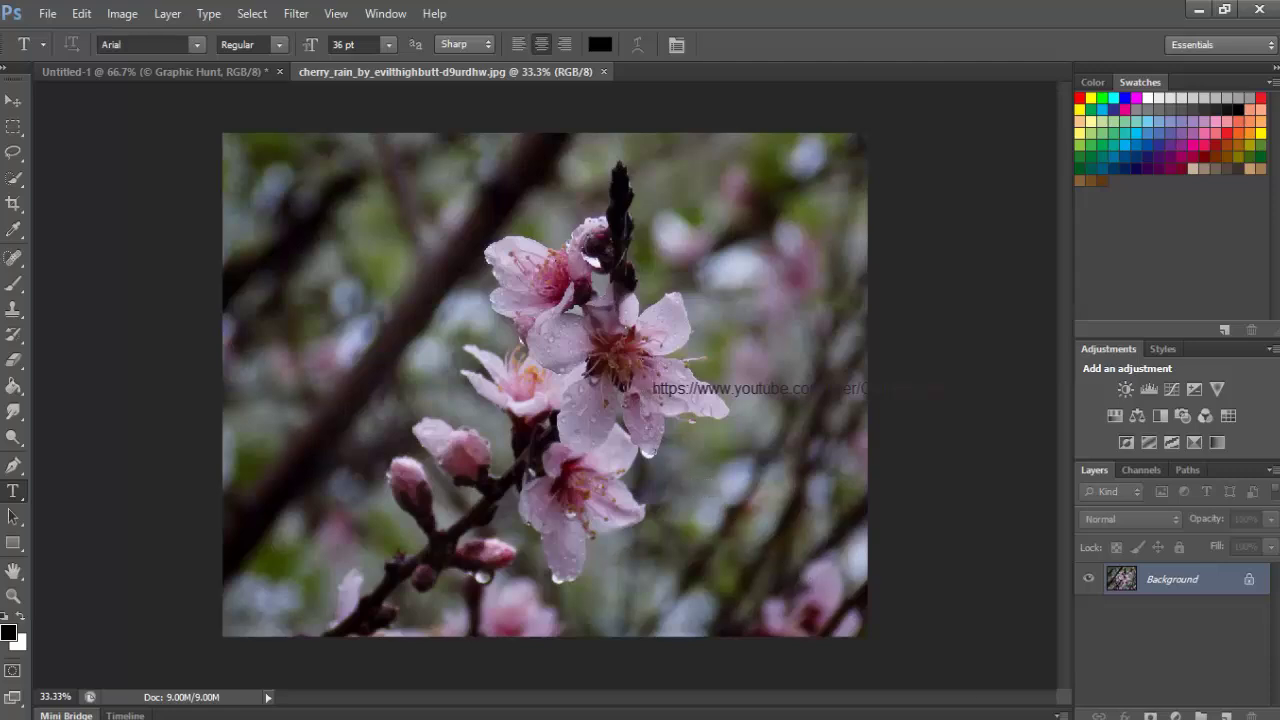
# - Add Layer 1 above the photo and fill it with the GraphicHunt custom pattern
pyautogui.click(1226, 716)
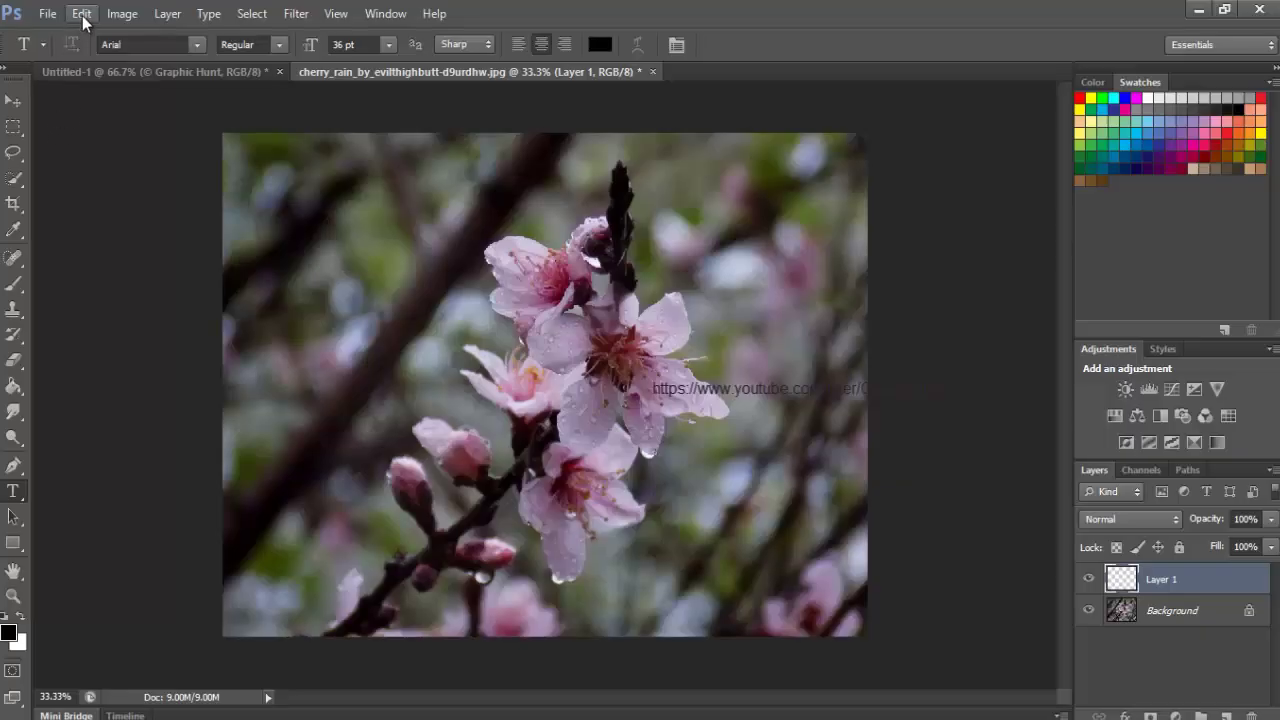
pyautogui.click(82, 15)
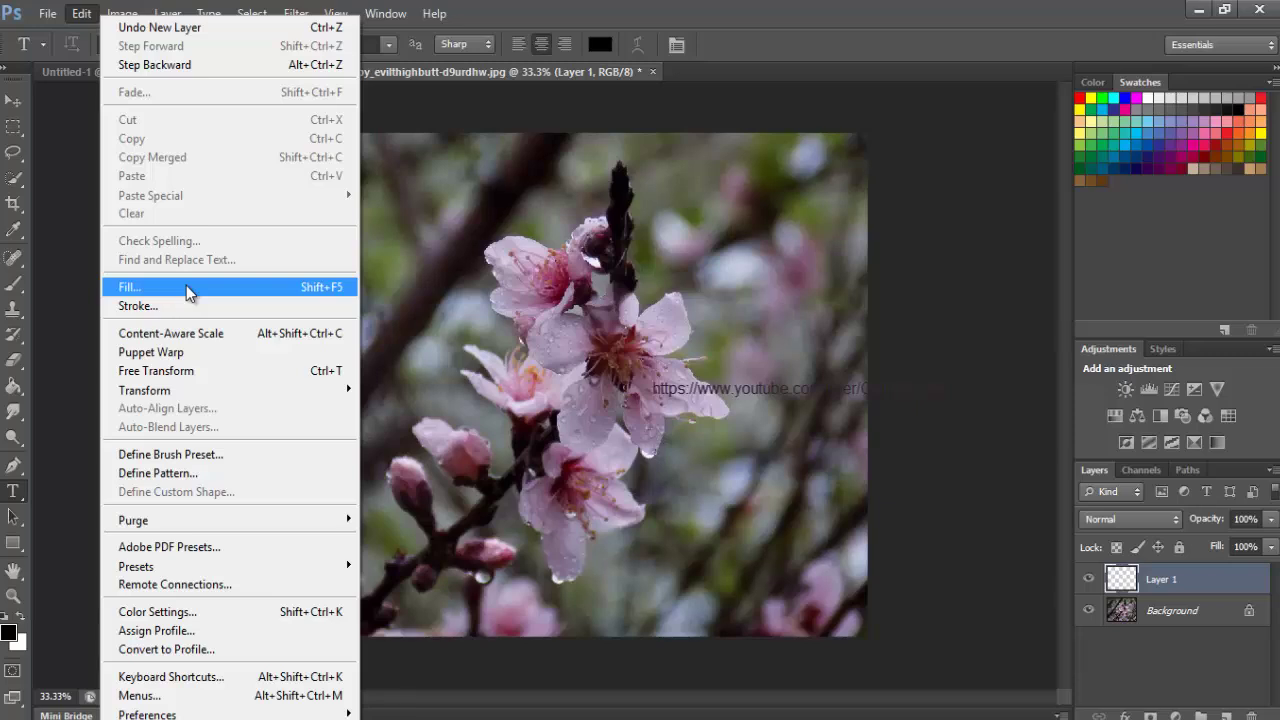
pyautogui.click(186, 285)
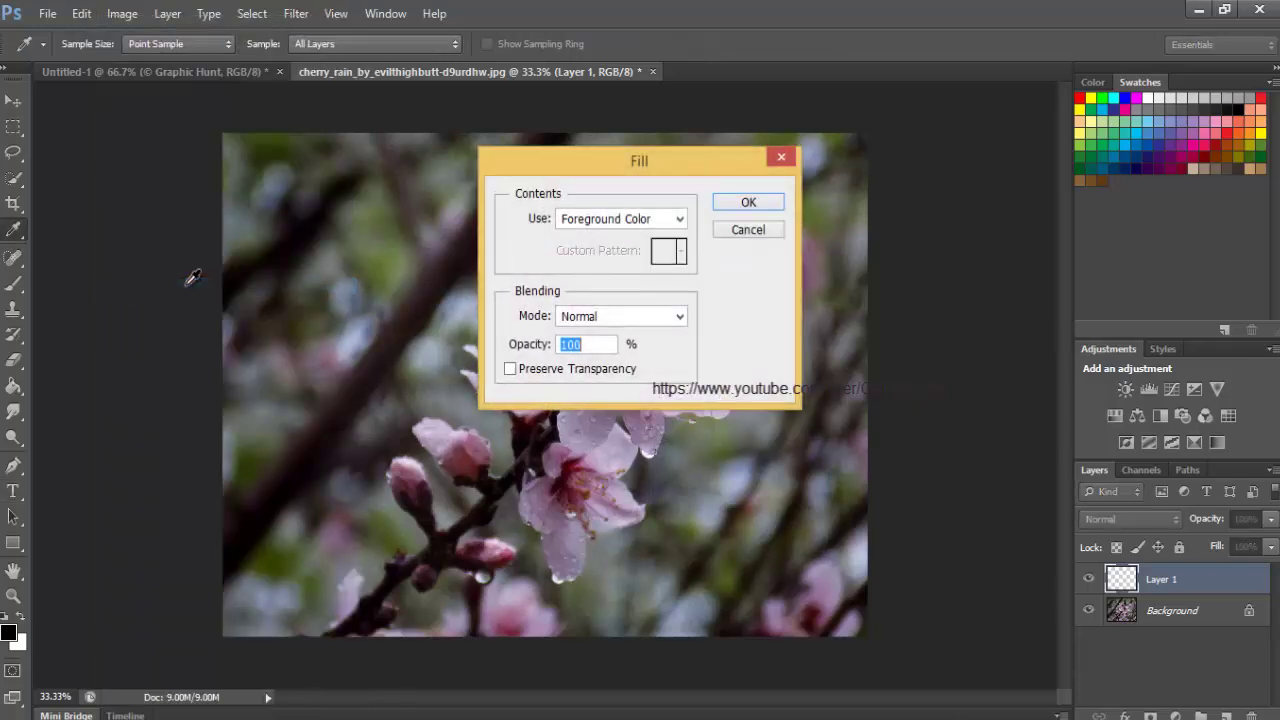
pyautogui.click(678, 222)
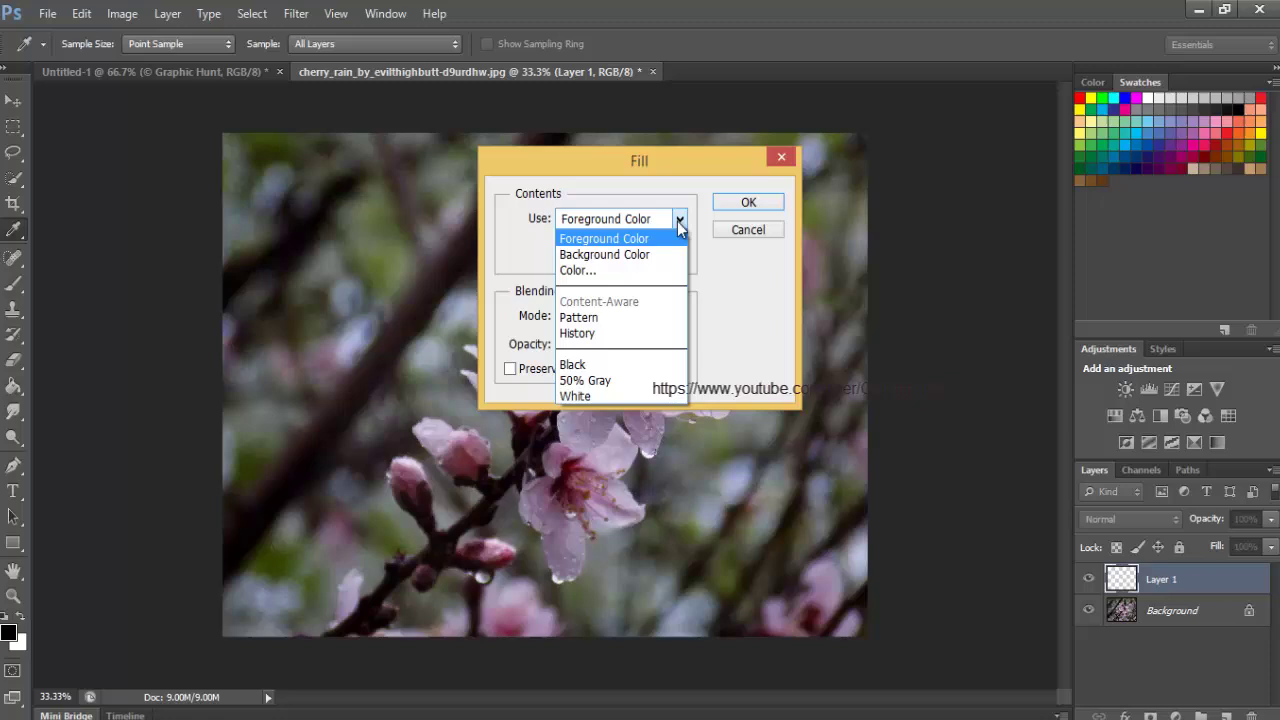
pyautogui.click(647, 318)
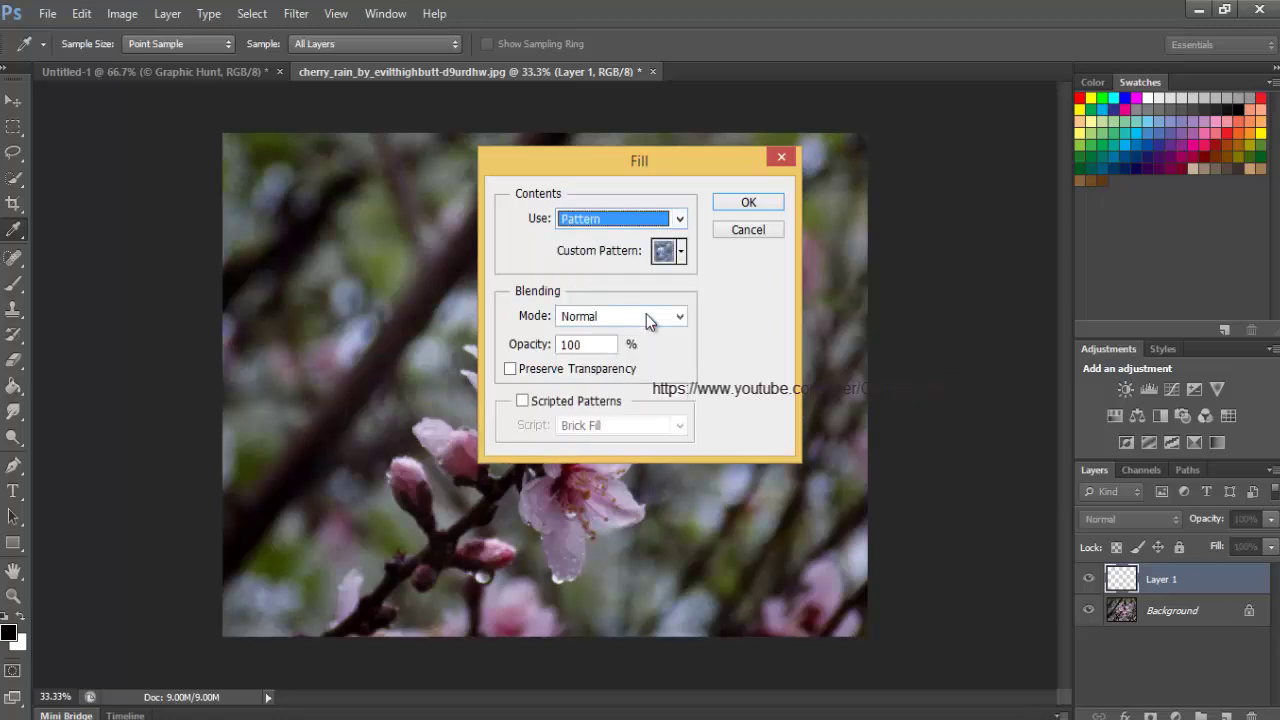
pyautogui.click(682, 252)
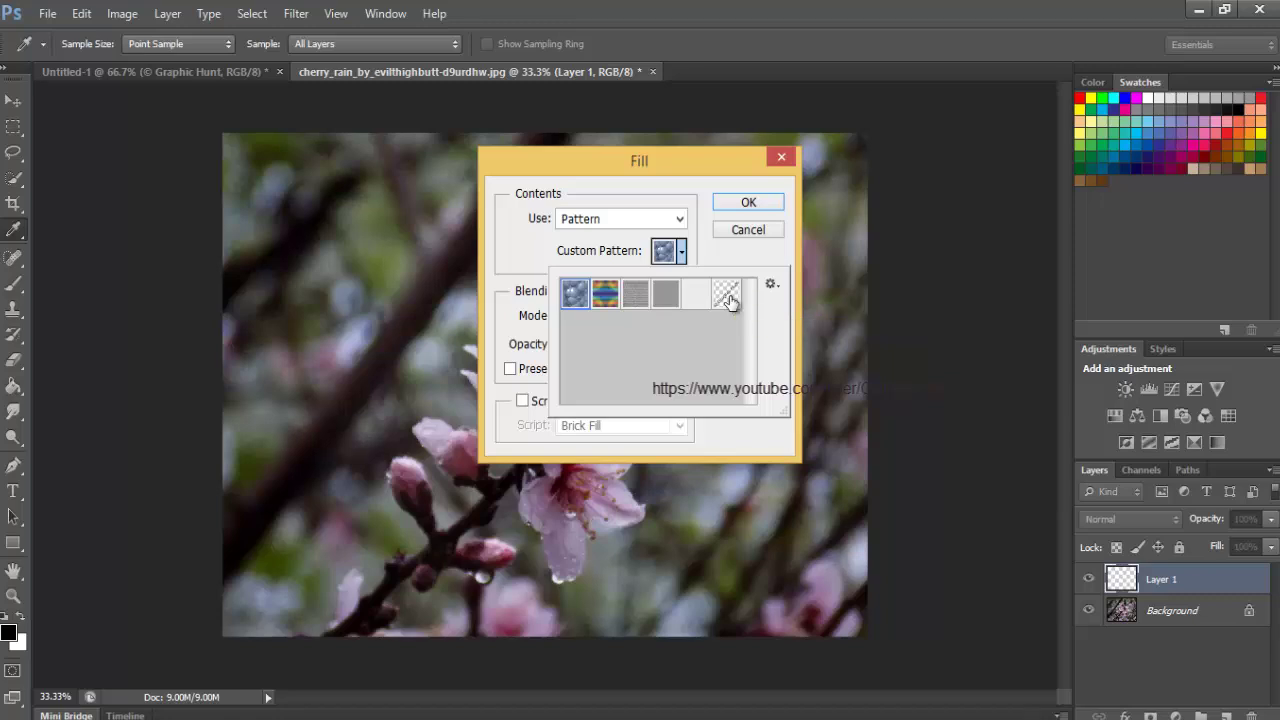
pyautogui.click(727, 296)
pyautogui.click(757, 446)
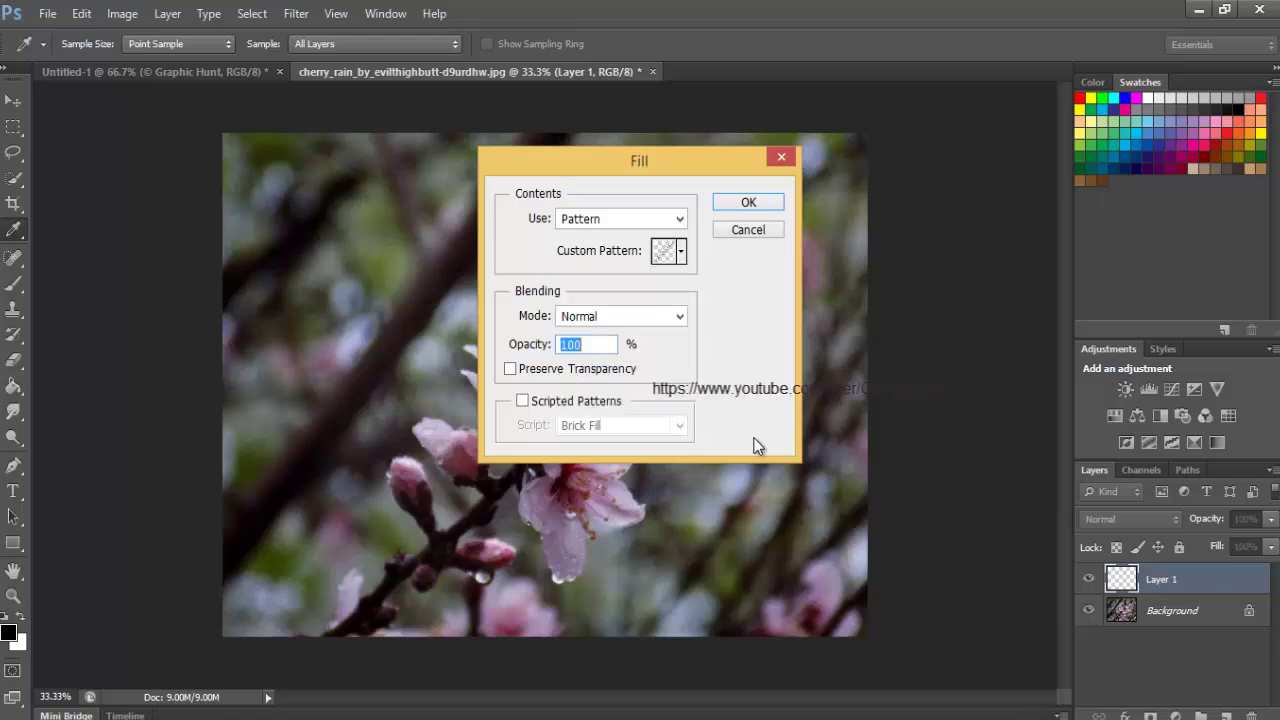
pyautogui.click(749, 205)
pyautogui.press('t')
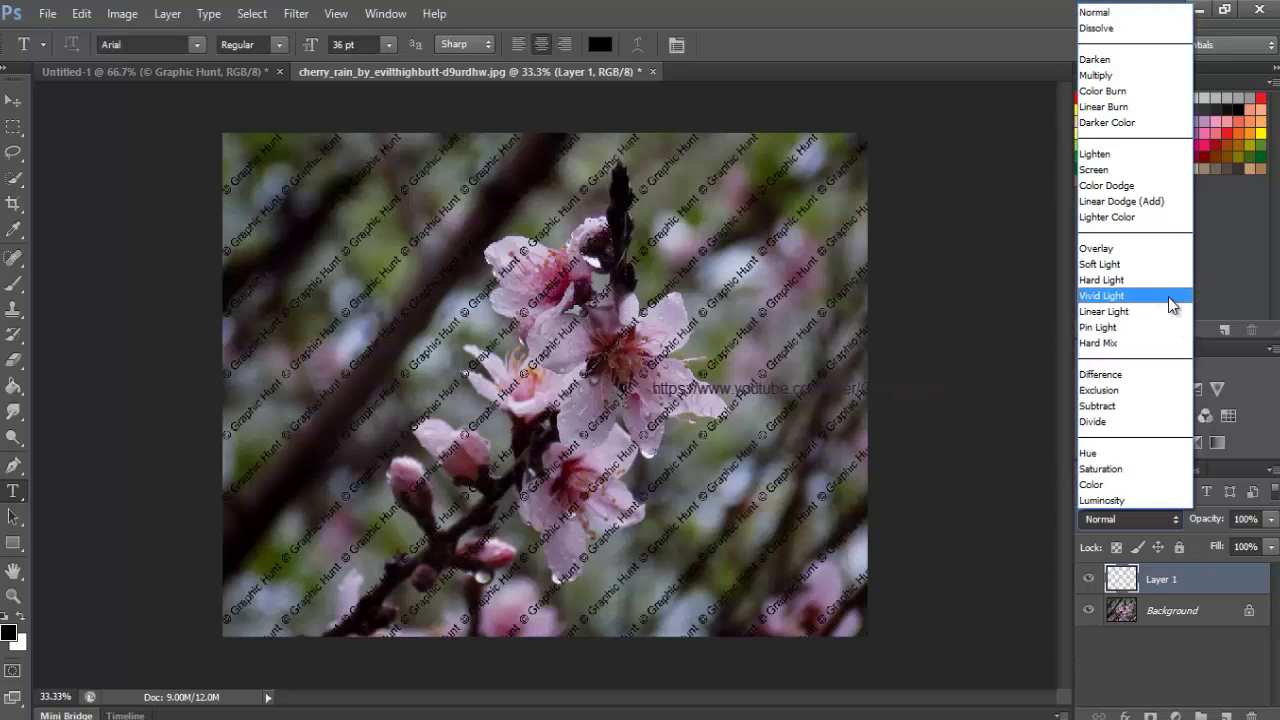
# - Try Soft Light on Layer 1, then settle its blend mode on Overlay
pyautogui.click(1137, 251)
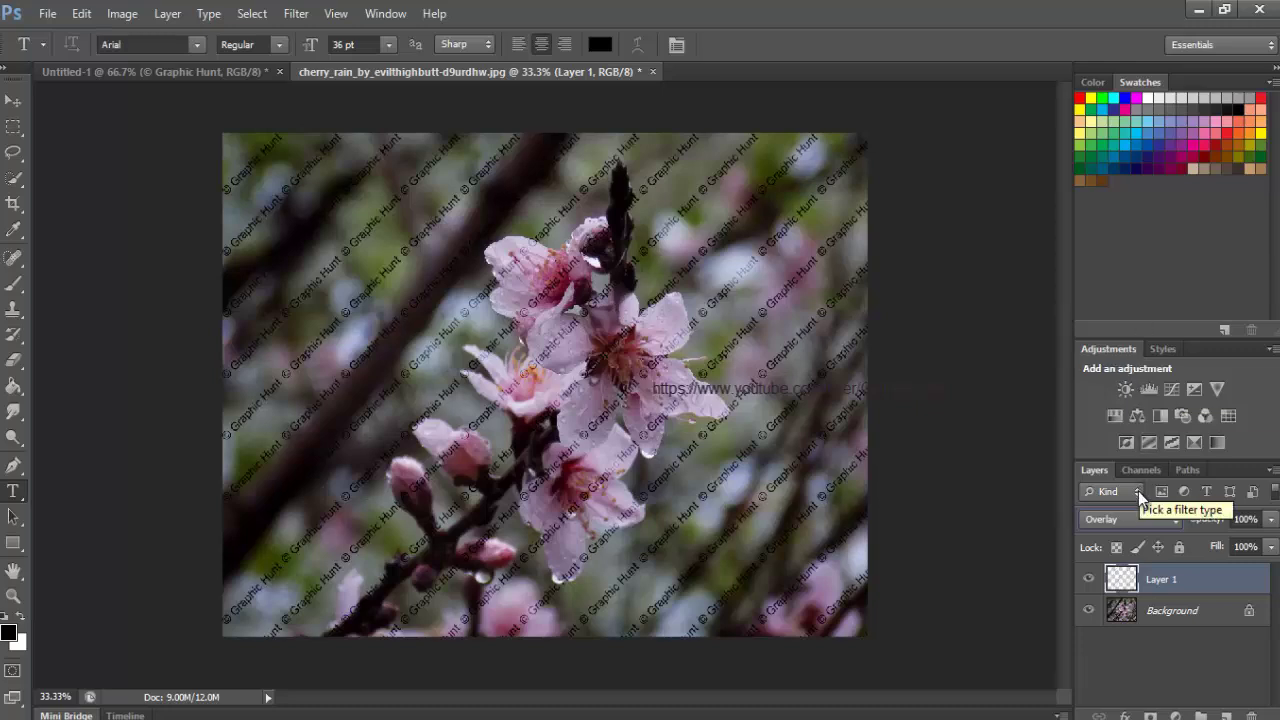
pyautogui.click(1141, 521)
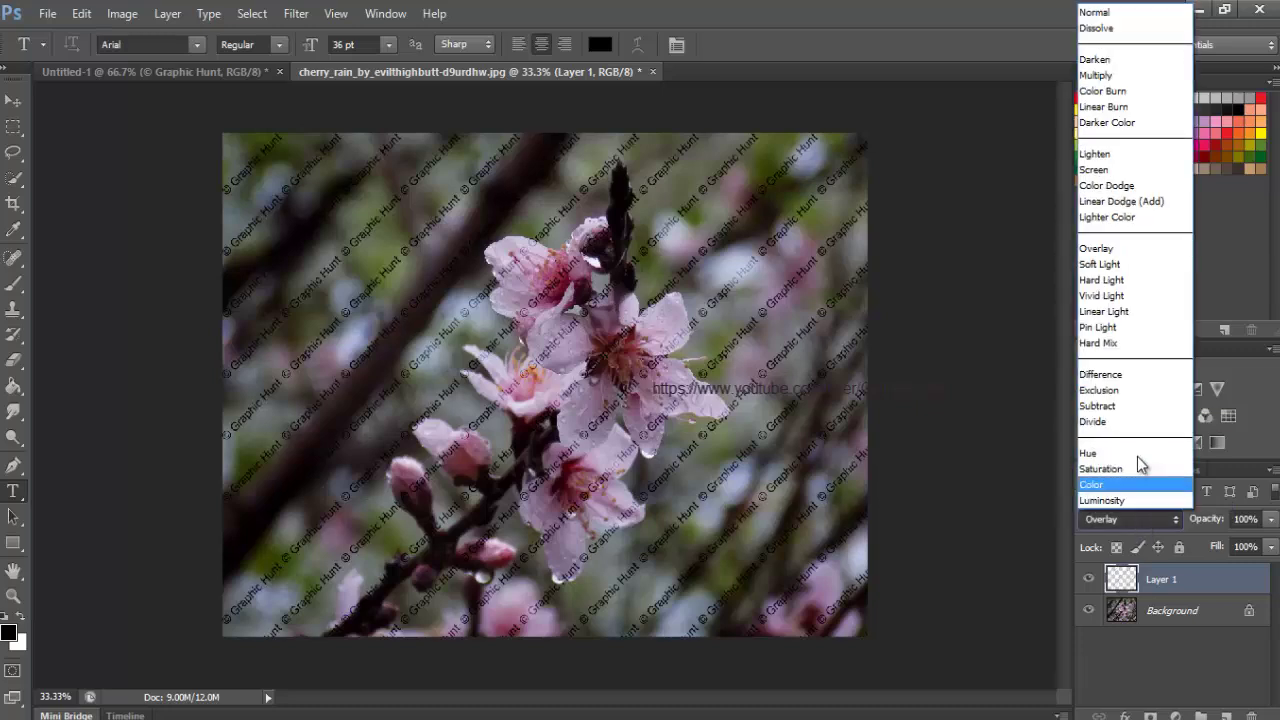
pyautogui.click(1135, 266)
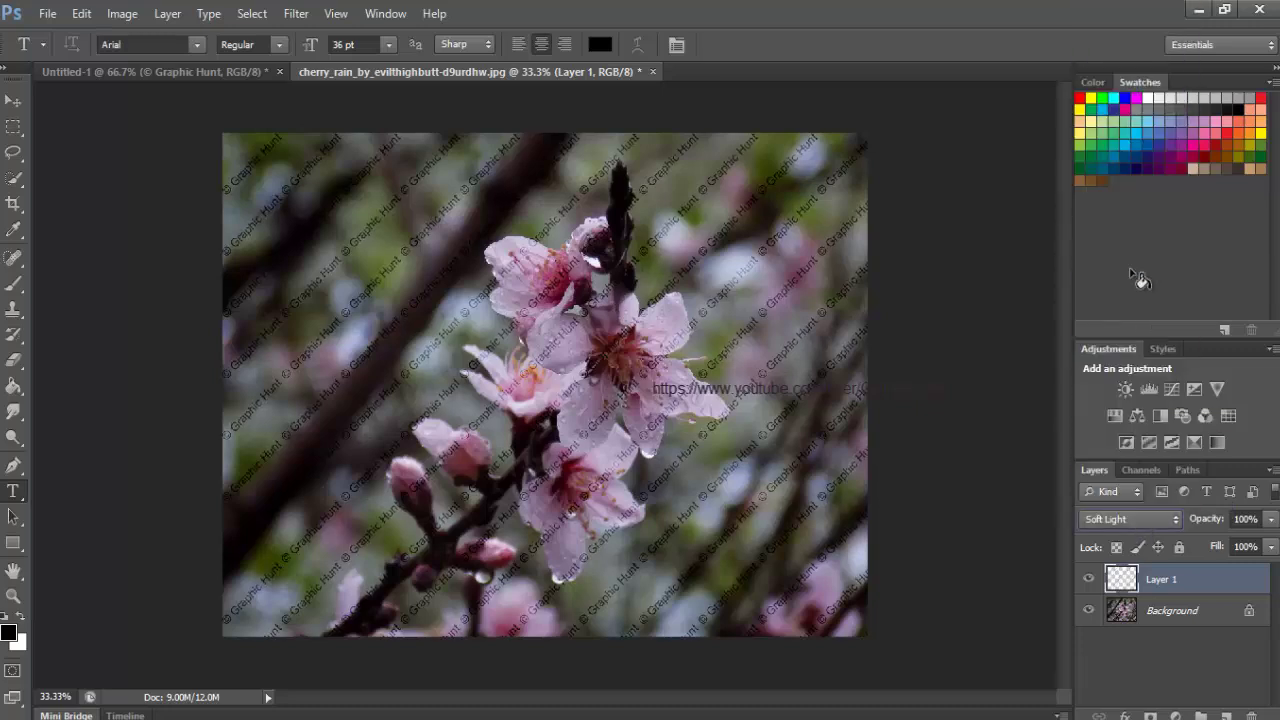
pyautogui.click(1146, 521)
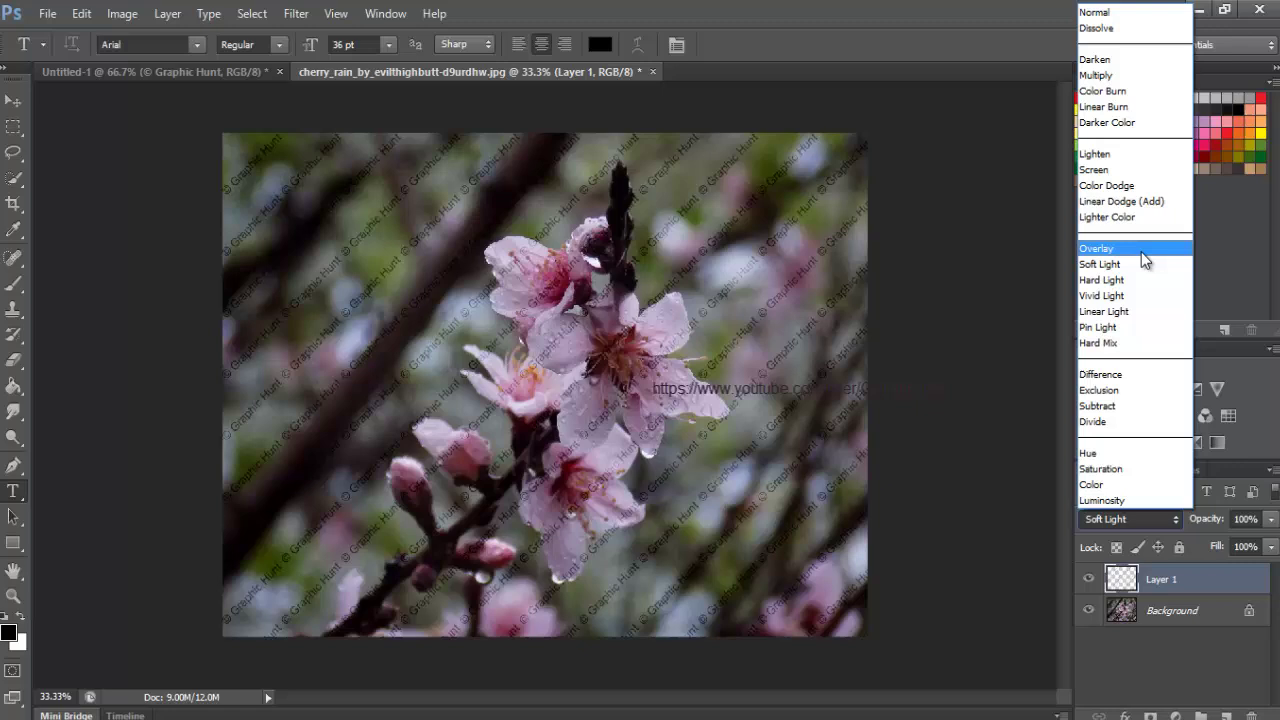
pyautogui.click(1143, 250)
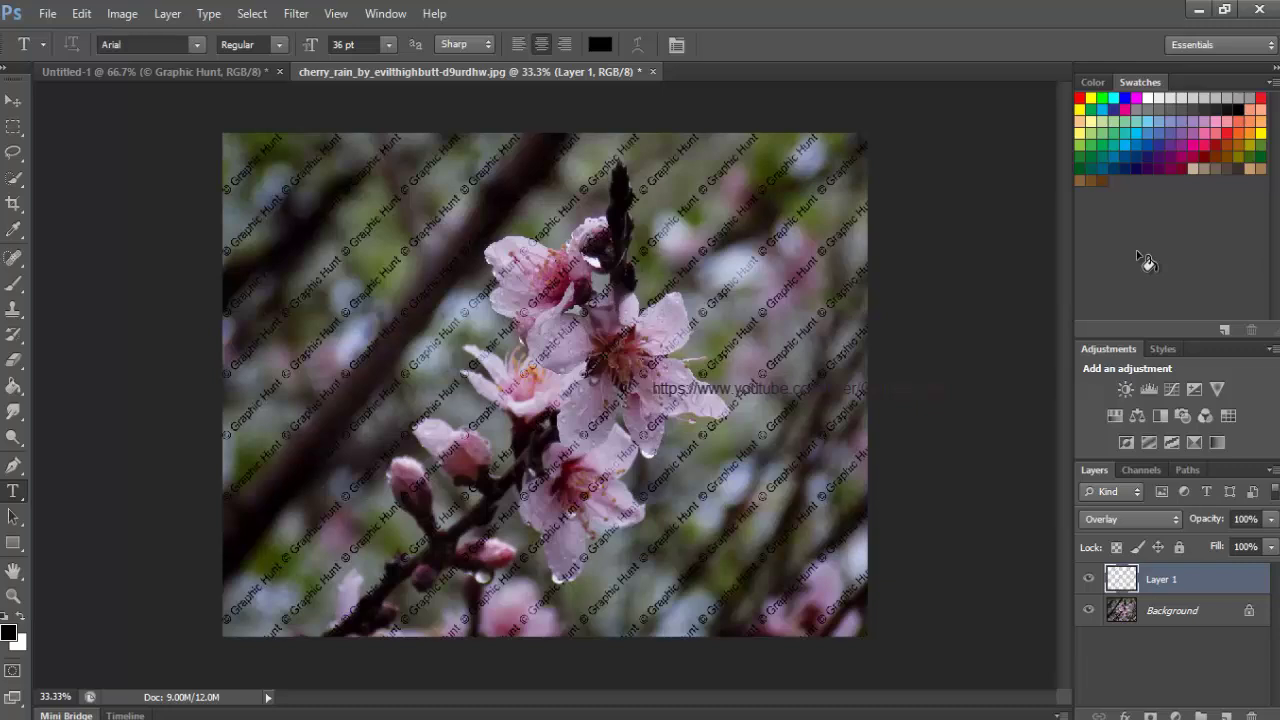
# - Lower Layer 1's opacity to 25% so the © Graphic Hunt watermark turns faint
pyautogui.click(1270, 519)
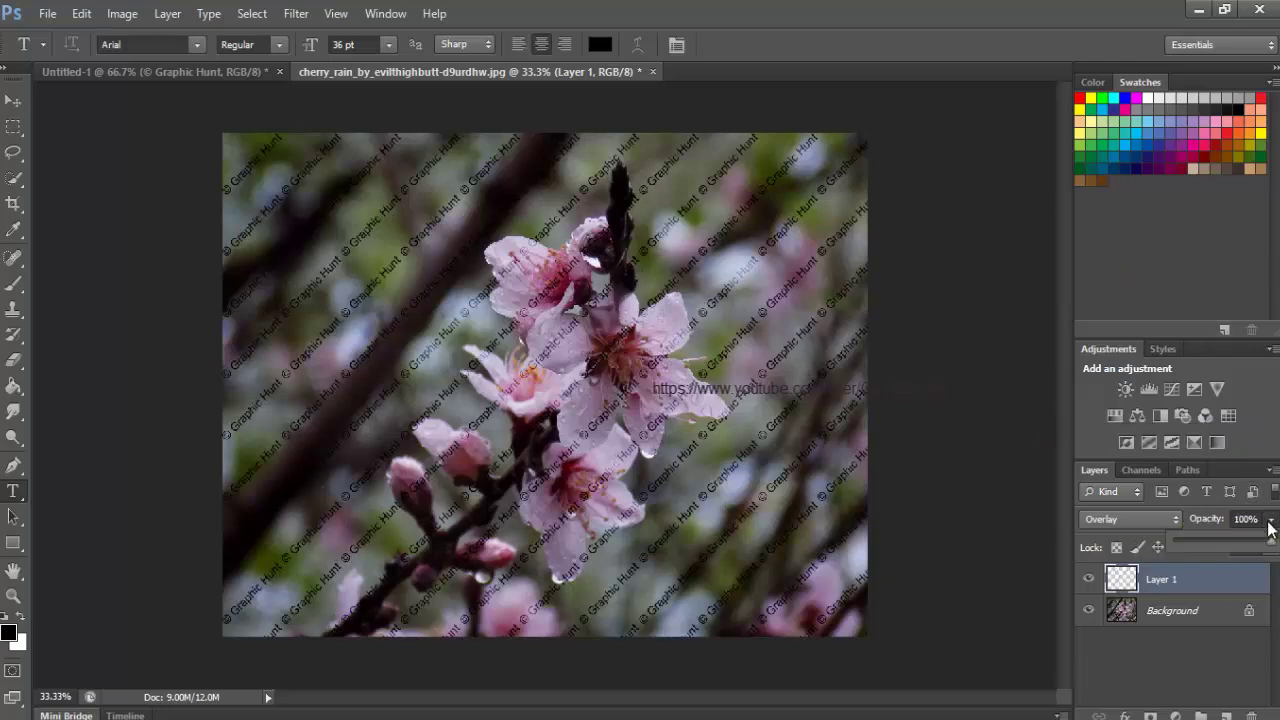
pyautogui.moveTo(1270, 544); pyautogui.dragTo(1216, 541)
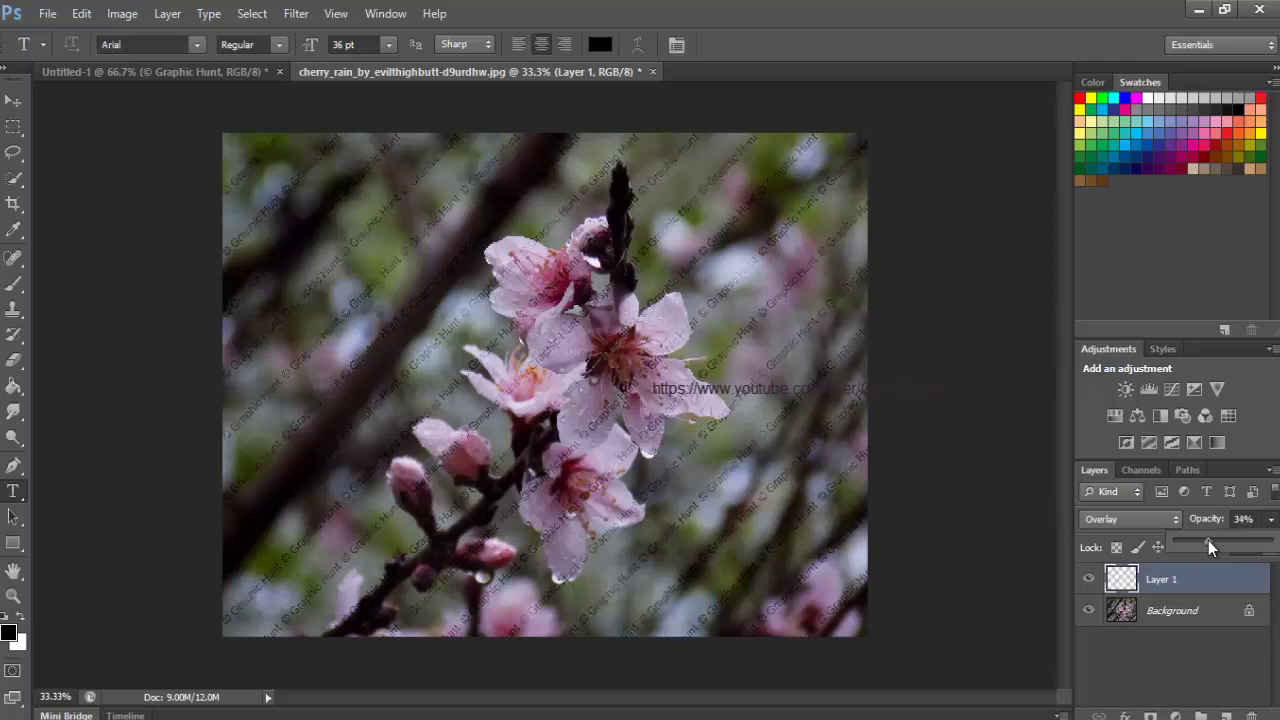
pyautogui.moveTo(1198, 542); pyautogui.dragTo(1199, 542)
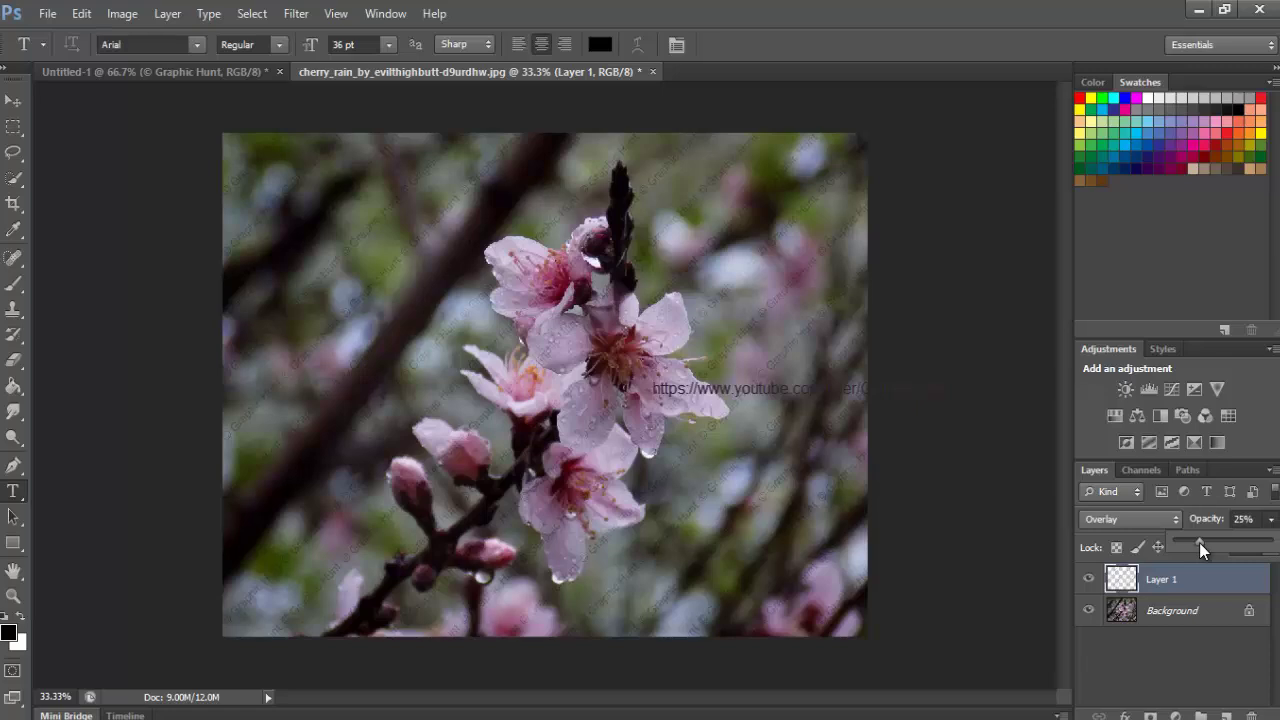
pyautogui.moveTo(1199, 541); pyautogui.dragTo(1200, 540)
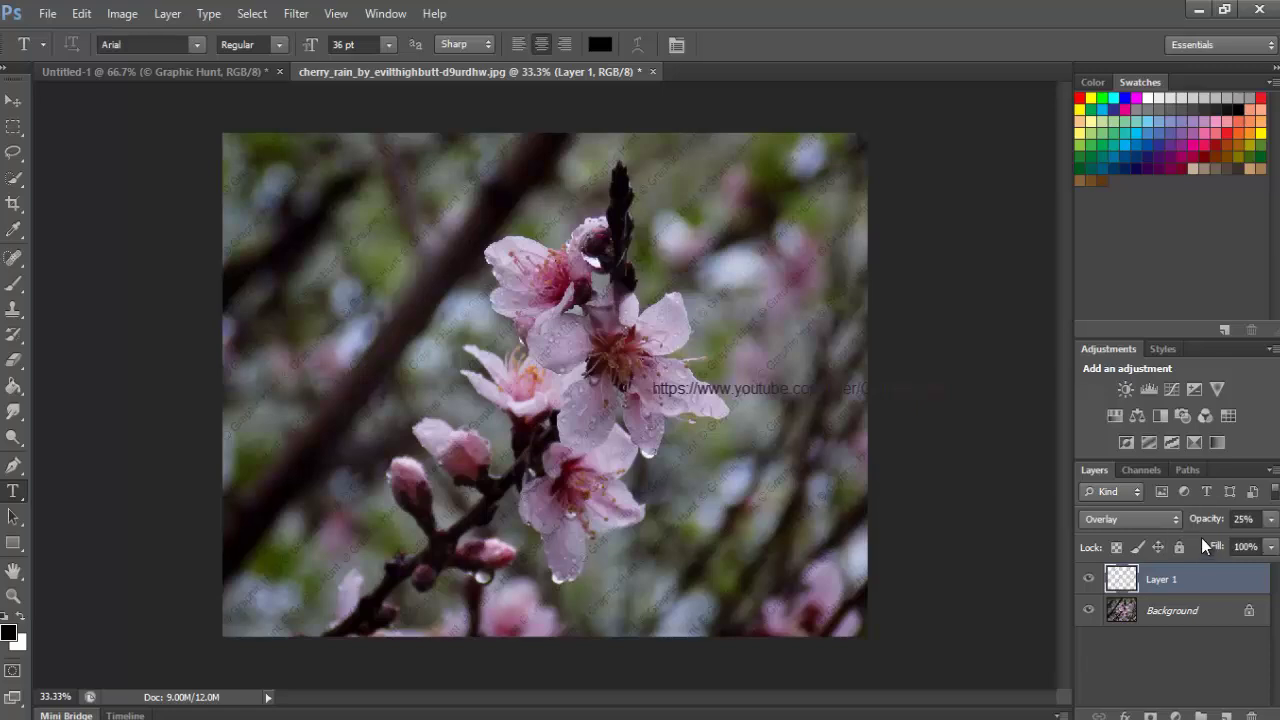